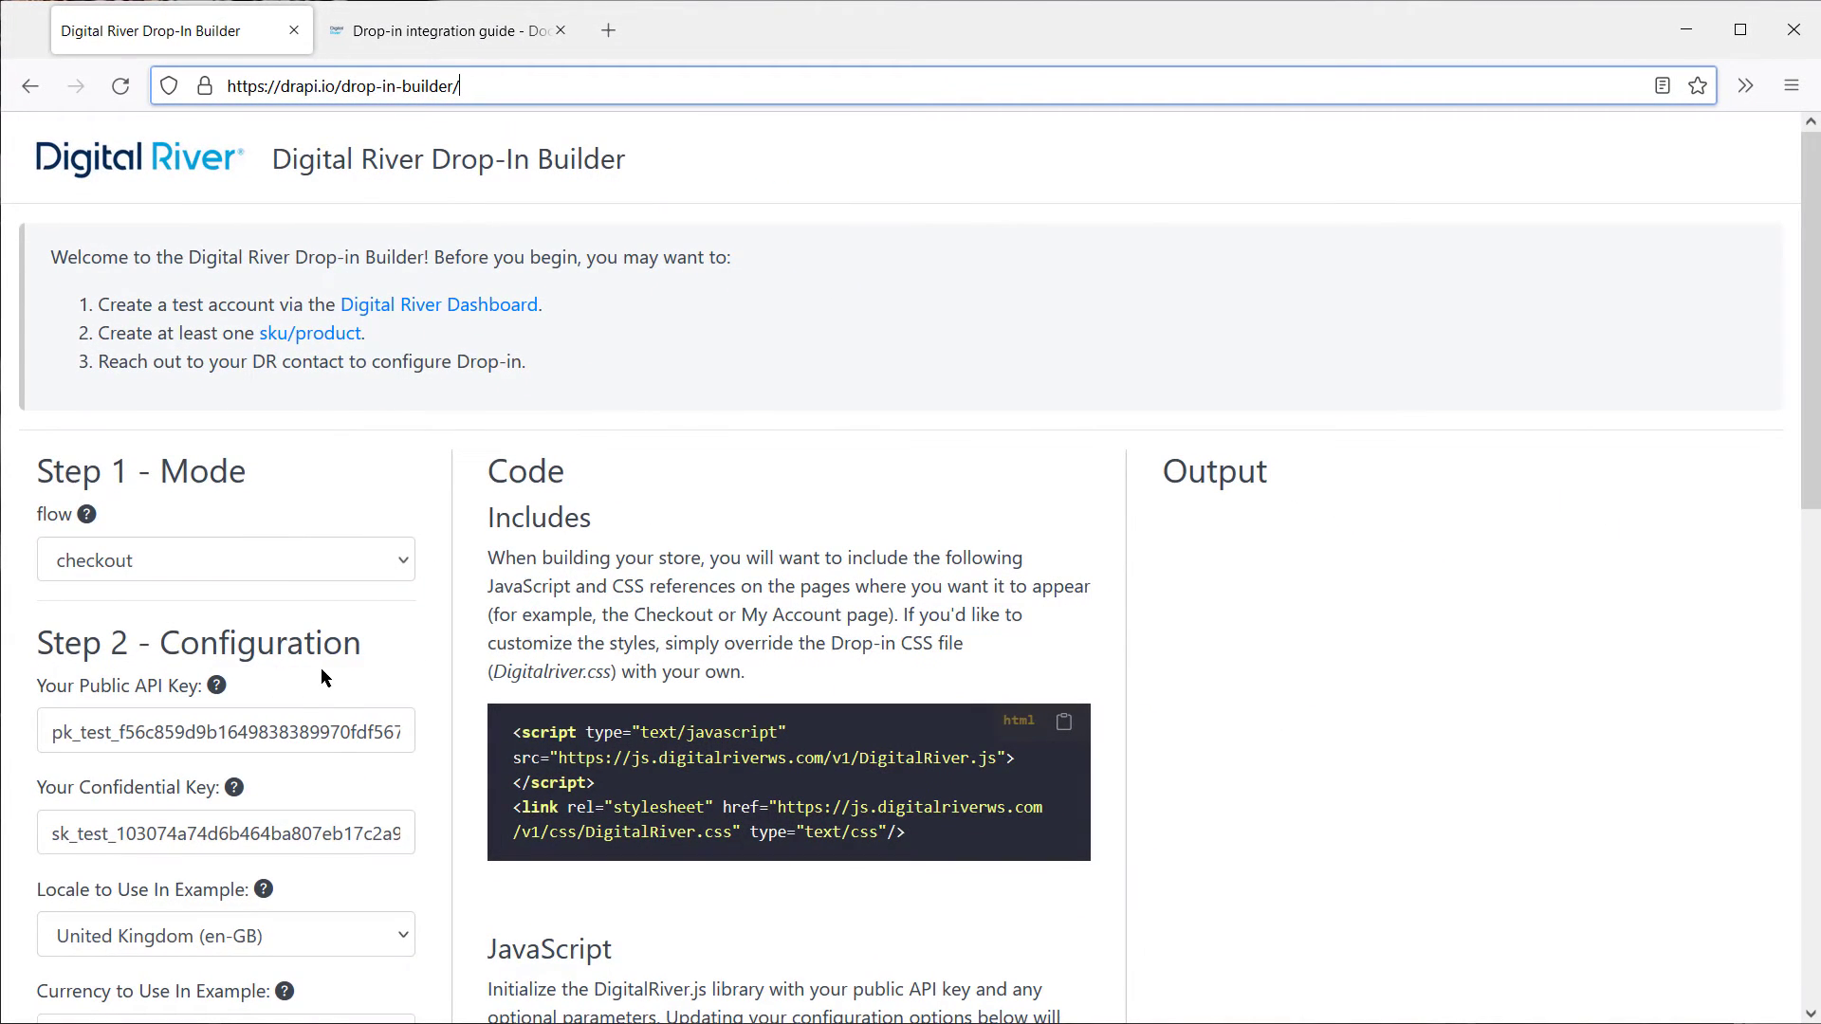
Try the managePaymentMethods flow, then set the flow back to checkout.
{"action": "left_click", "coordinate": [338, 783]}
{"action": "scroll", "coordinate": [338, 782], "scroll_direction": "down", "scroll_amount": 3}
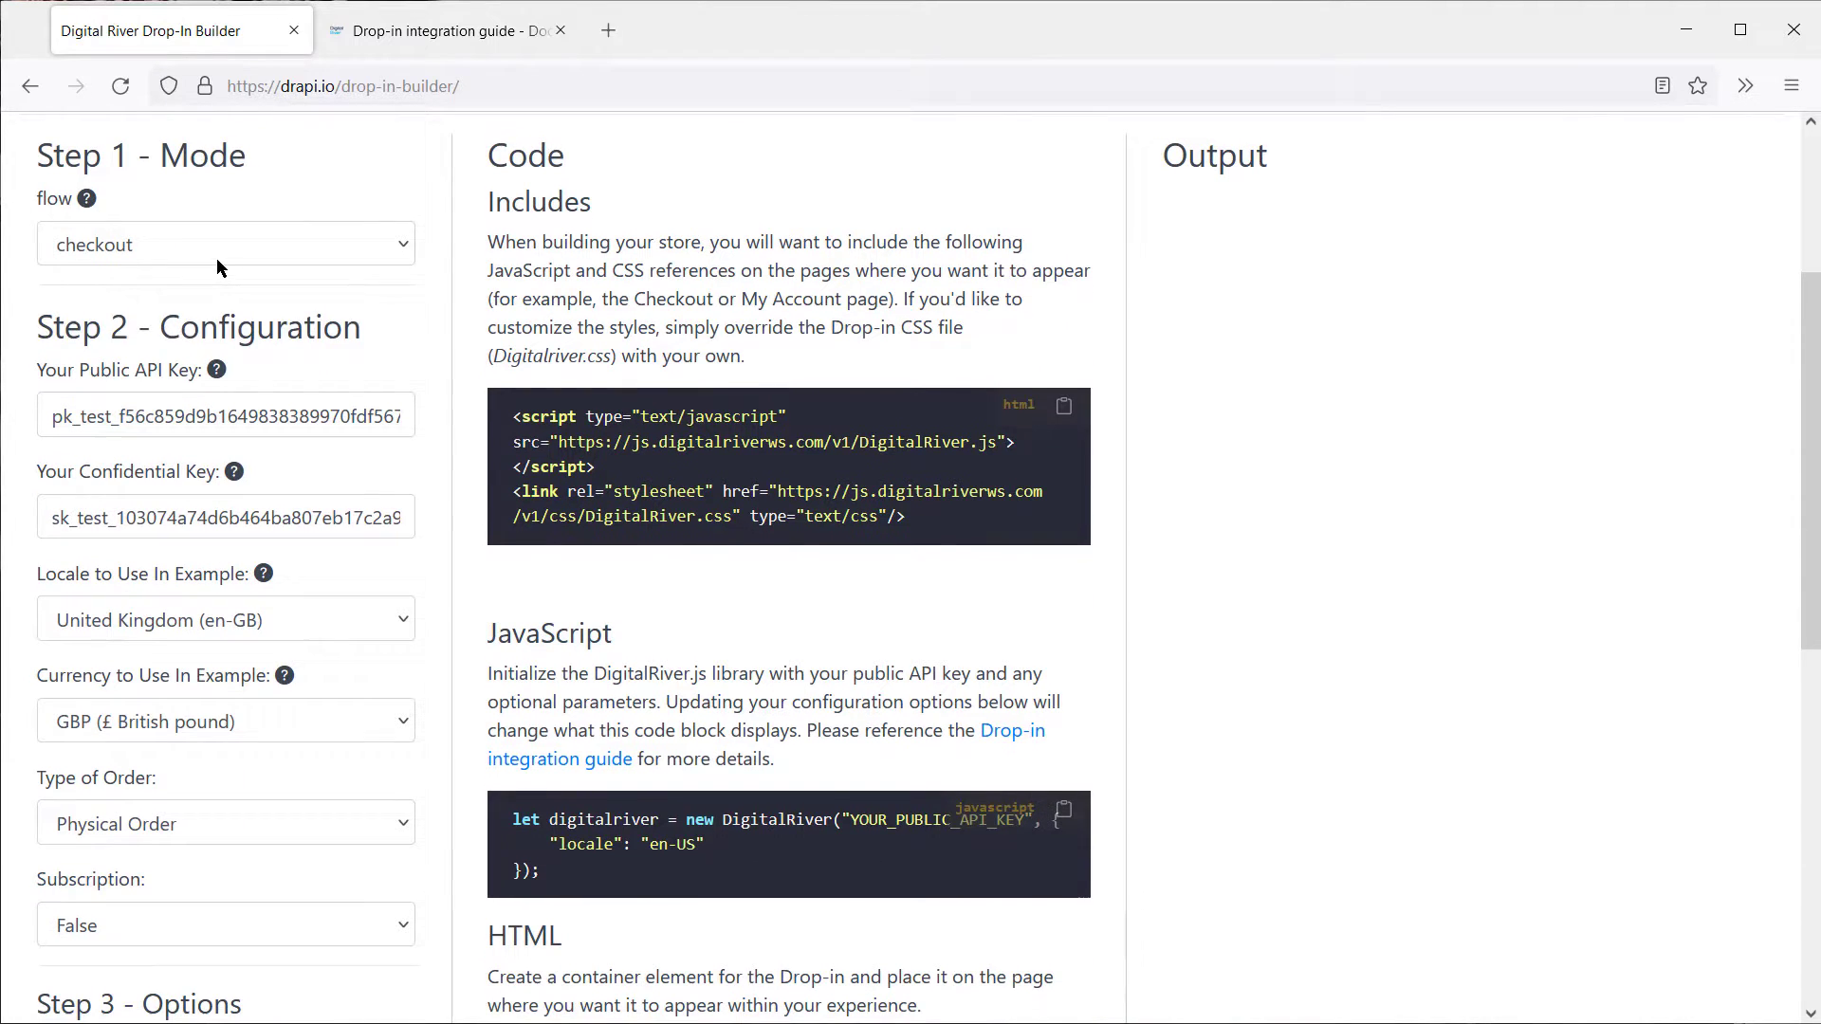
{"action": "left_click", "coordinate": [214, 247]}
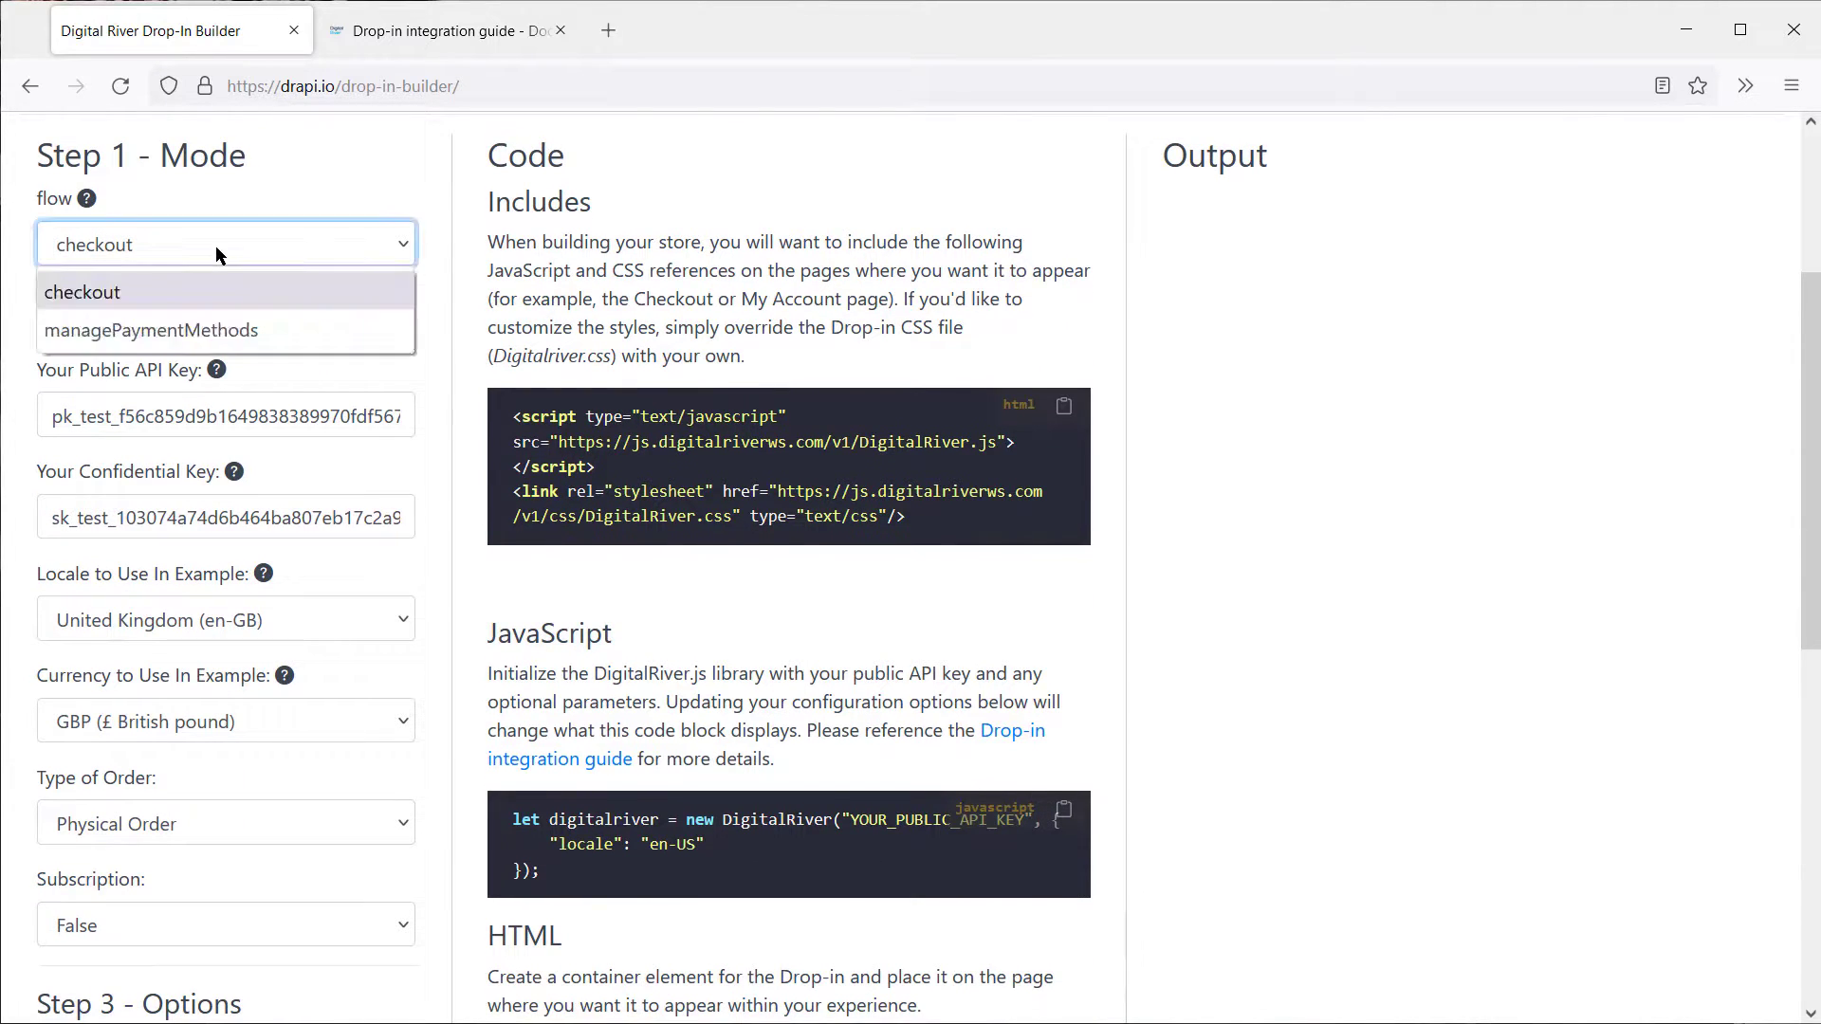
{"action": "left_click", "coordinate": [214, 332]}
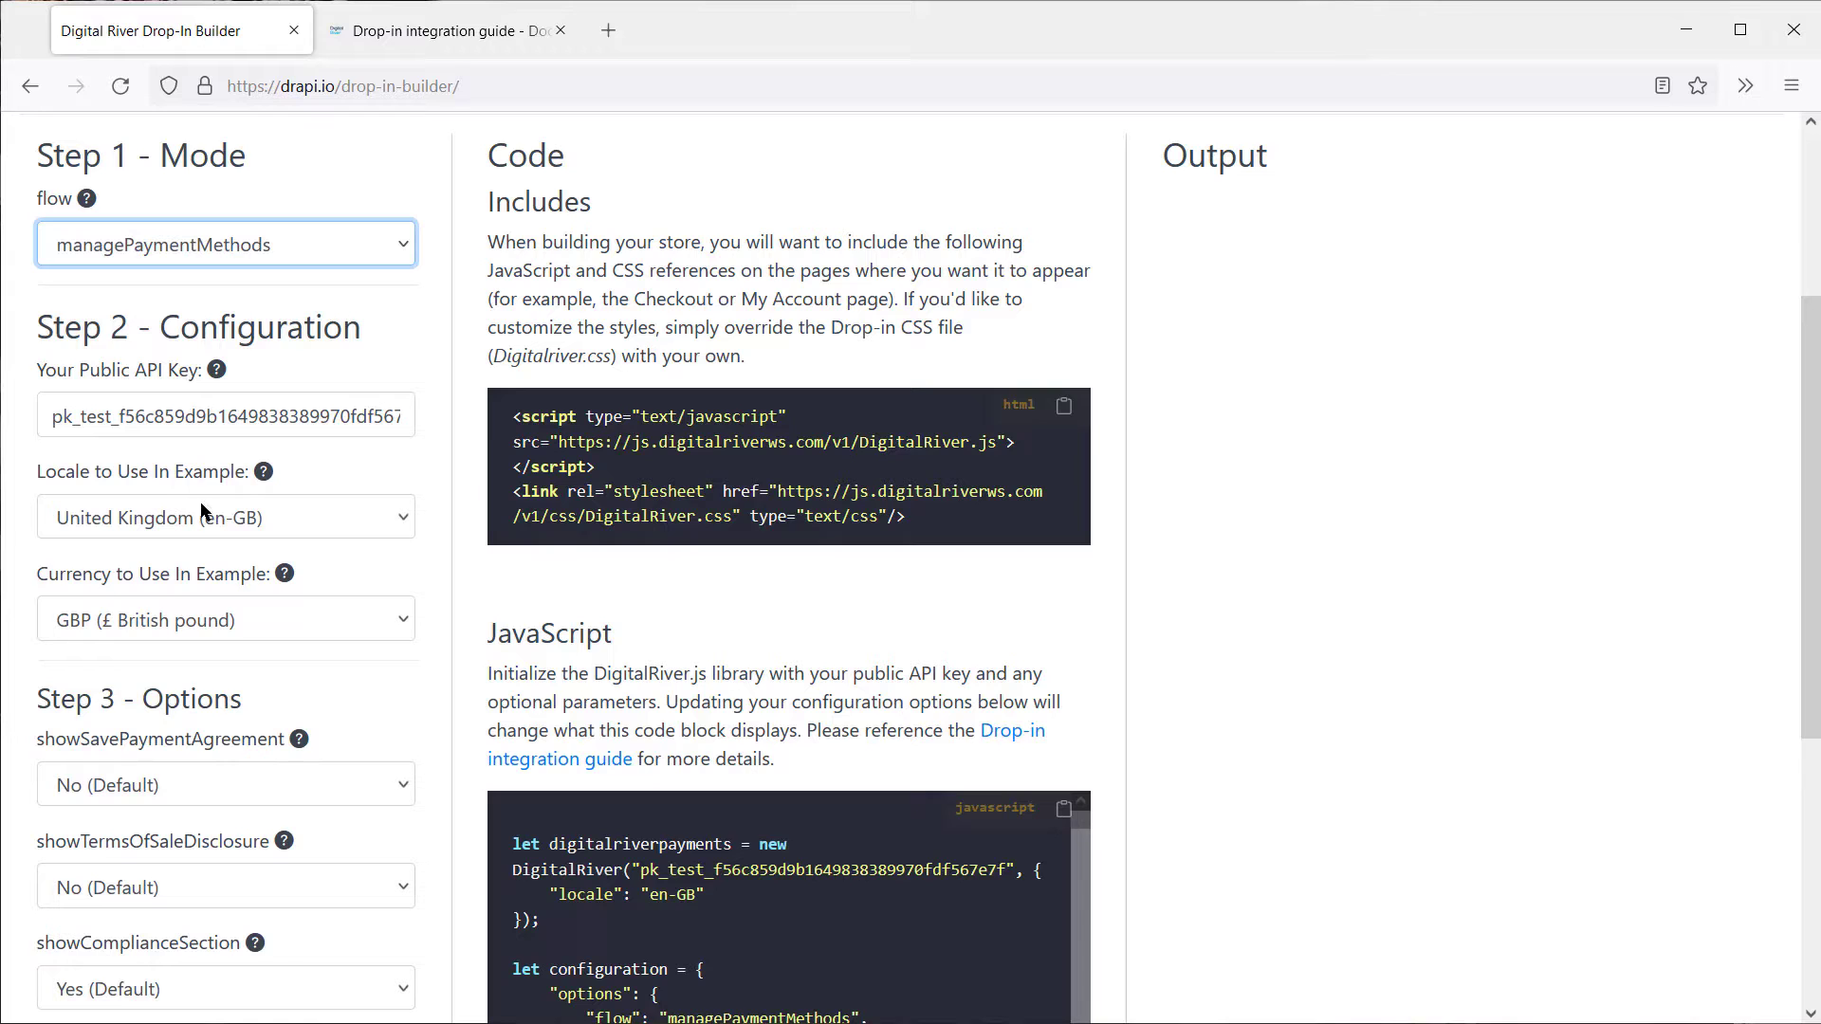
{"action": "scroll", "coordinate": [650, 1004], "scroll_direction": "down", "scroll_amount": 2}
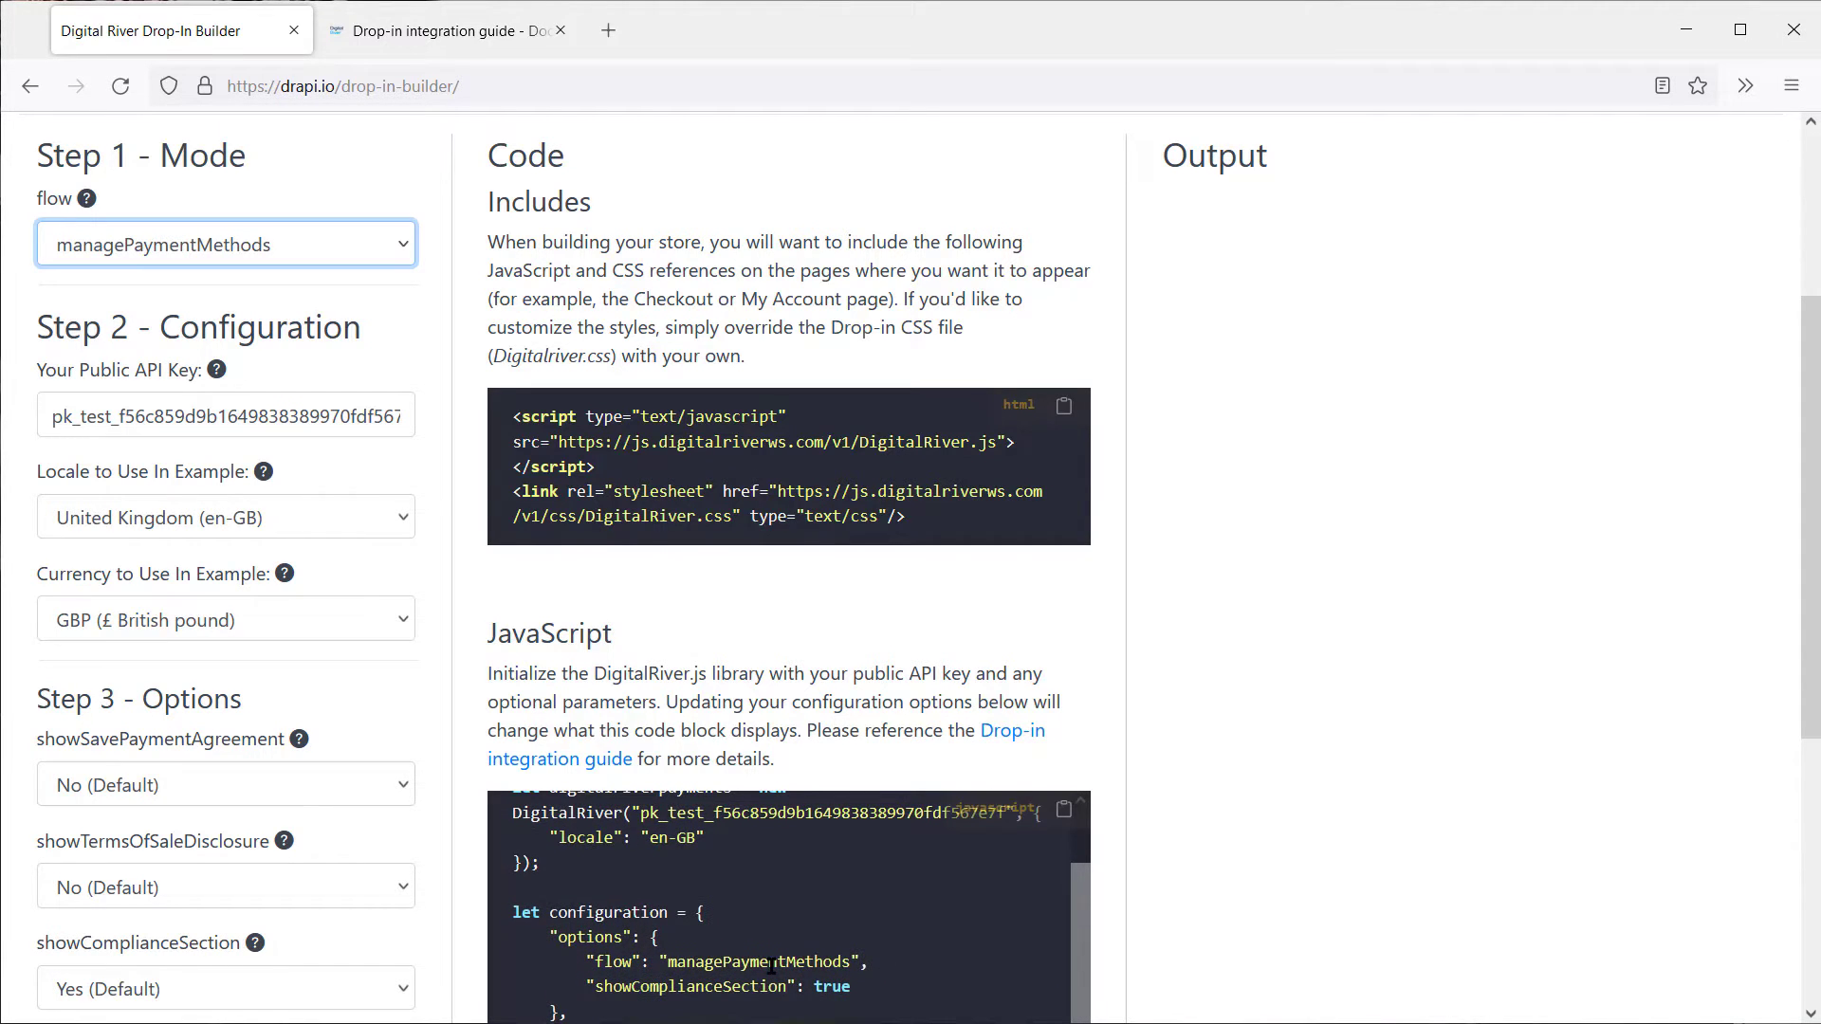
{"action": "left_click", "coordinate": [321, 237]}
{"action": "left_click", "coordinate": [296, 281]}
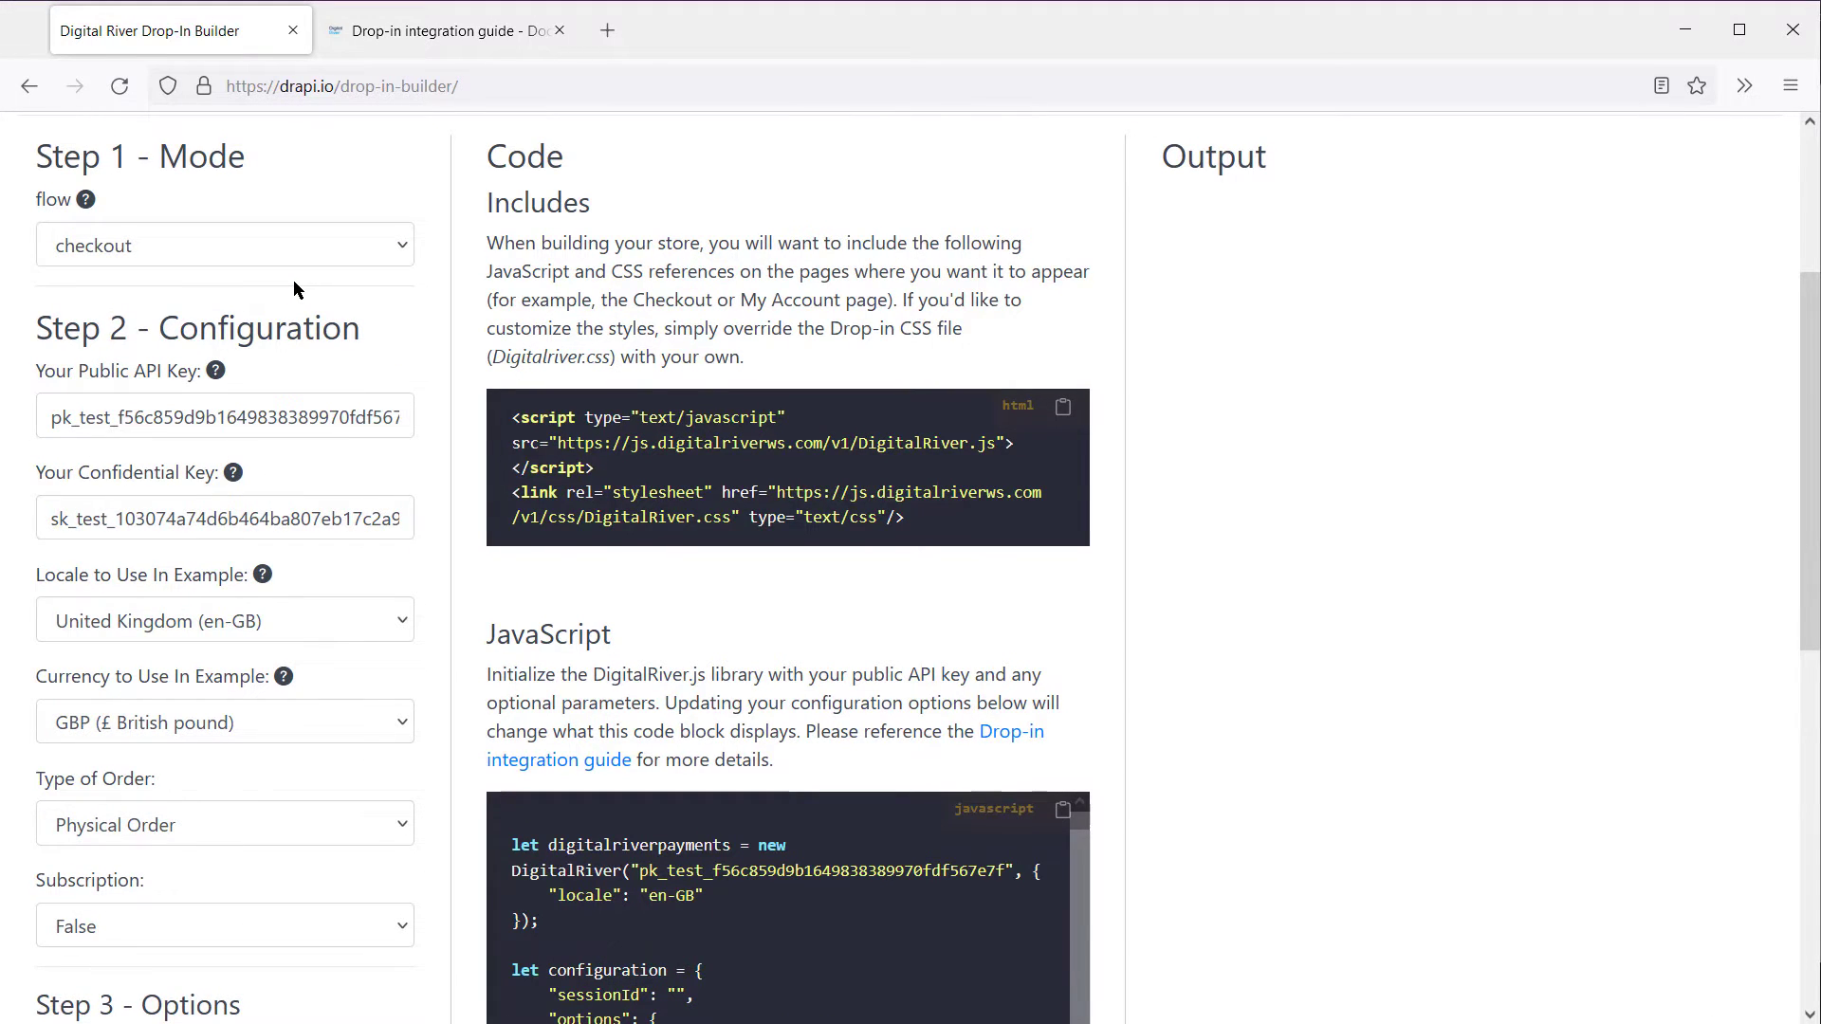
Inspect the sessionId in the generated code and keep Physical Order as the order type.
{"action": "scroll", "coordinate": [293, 290], "scroll_direction": "down", "scroll_amount": 2}
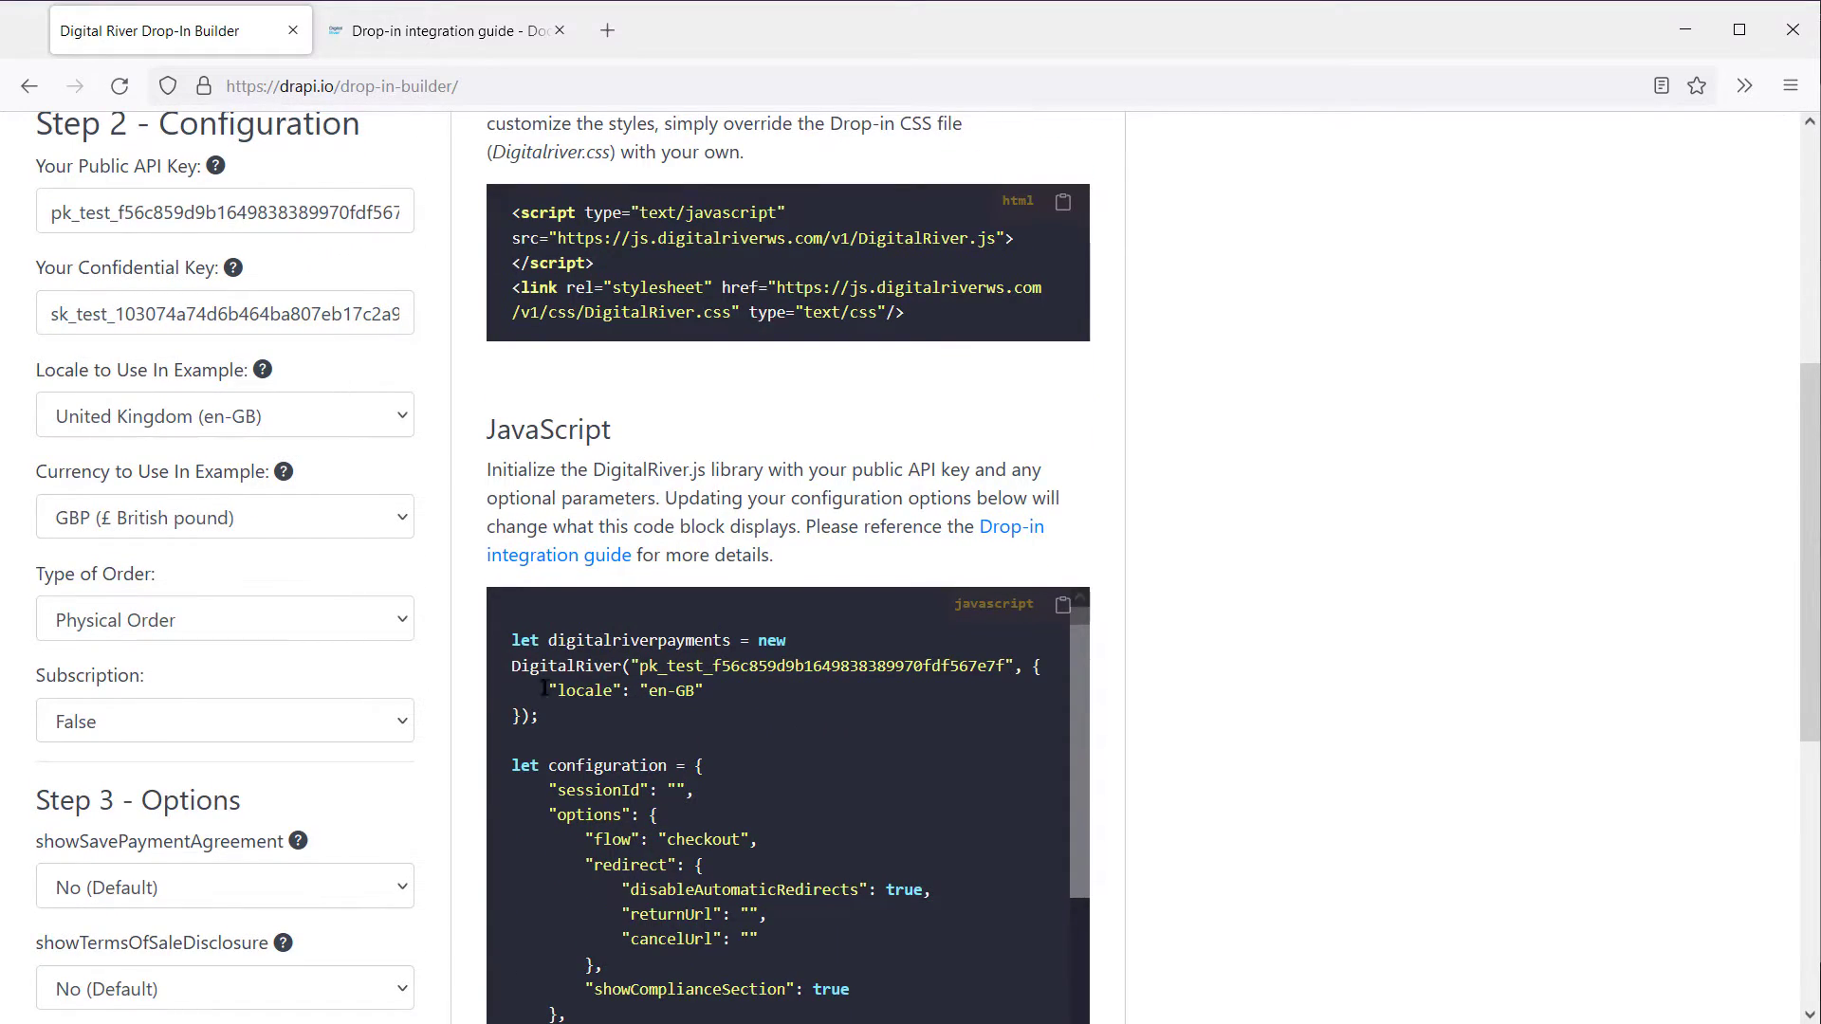
{"action": "double_click", "coordinate": [600, 797]}
{"action": "left_click", "coordinate": [423, 564]}
{"action": "left_click", "coordinate": [175, 609]}
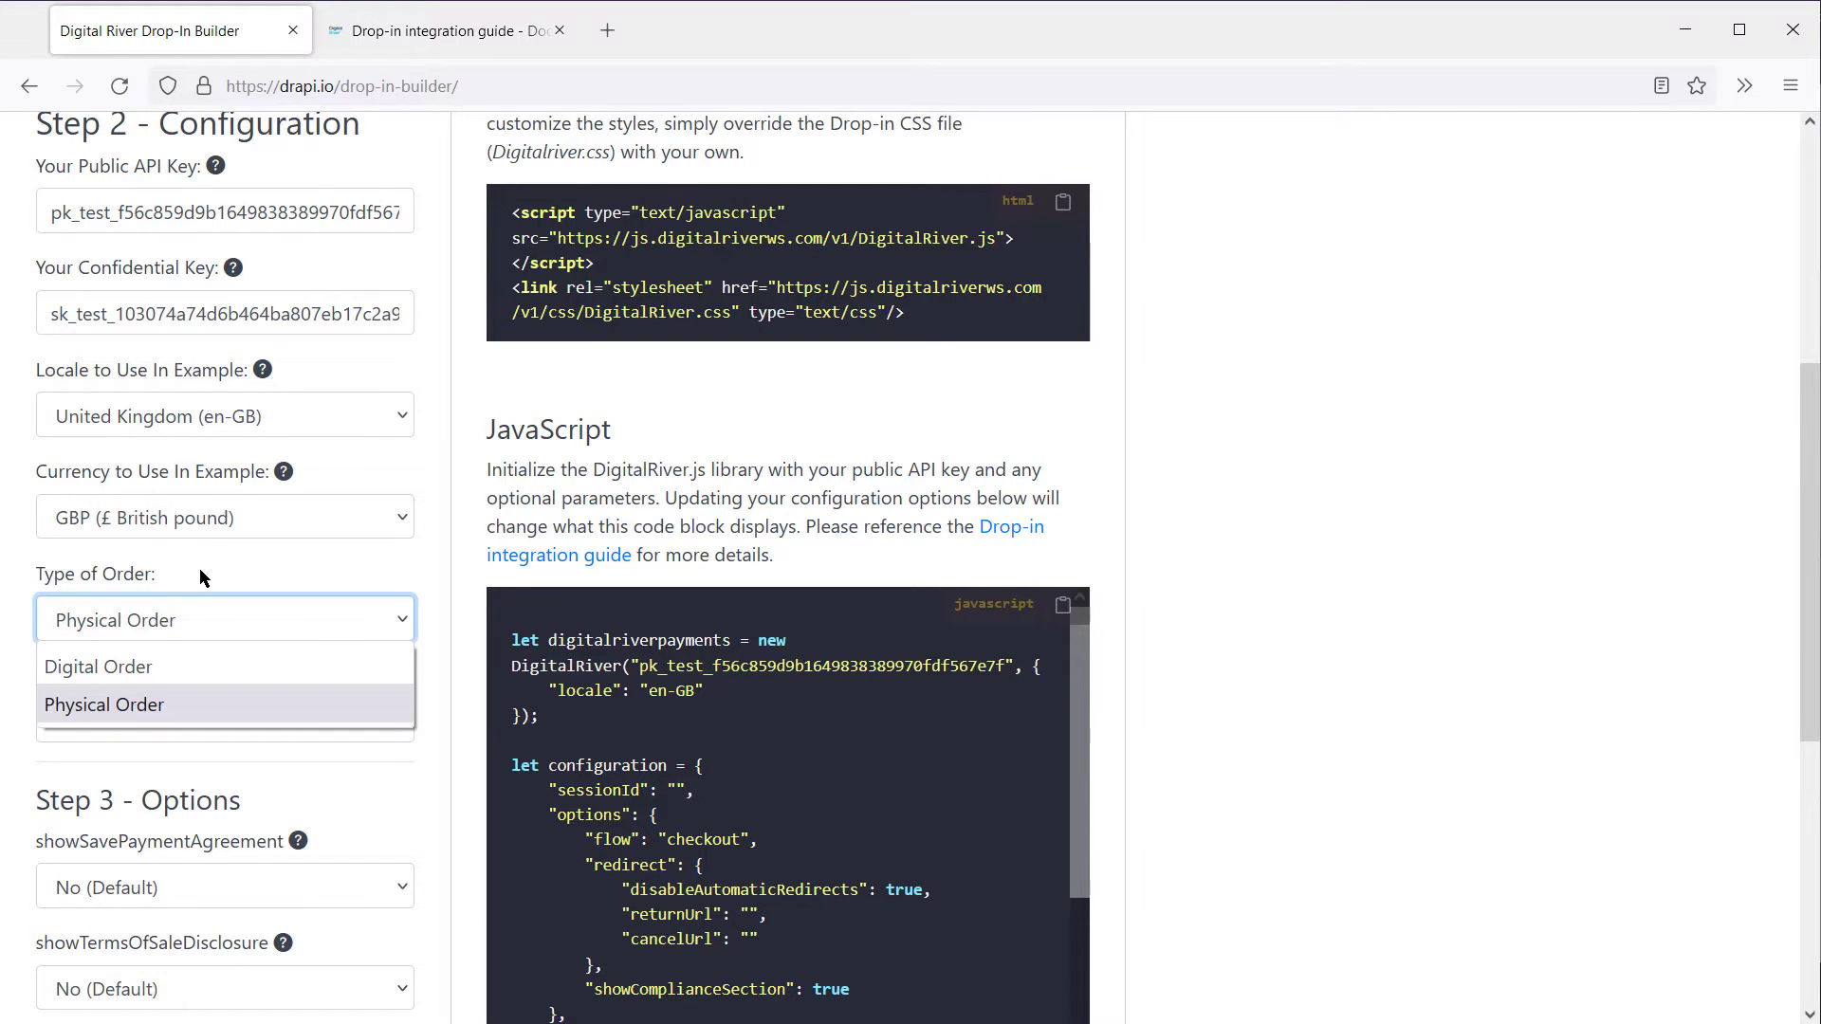
{"action": "left_click", "coordinate": [180, 679]}
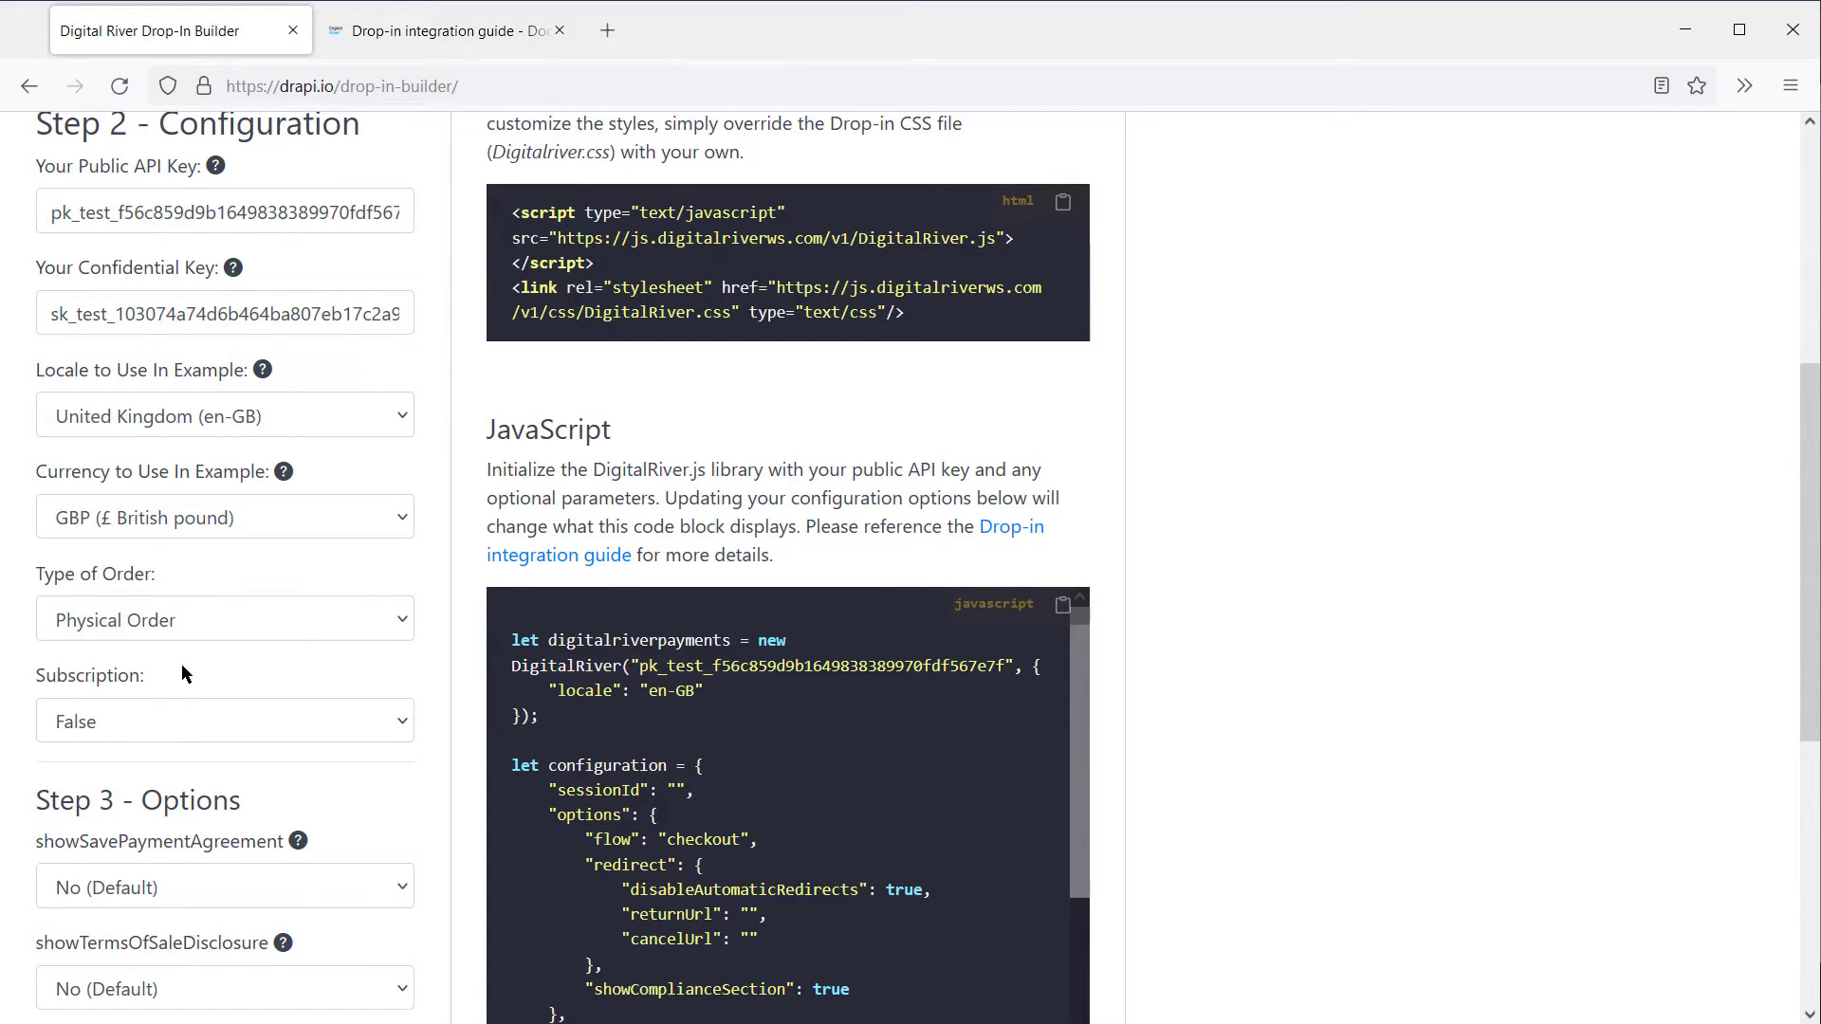
Set showSavePaymentAgreement to Yes and button.type to Pay Now.
{"action": "scroll", "coordinate": [102, 349], "scroll_direction": "down", "scroll_amount": 1}
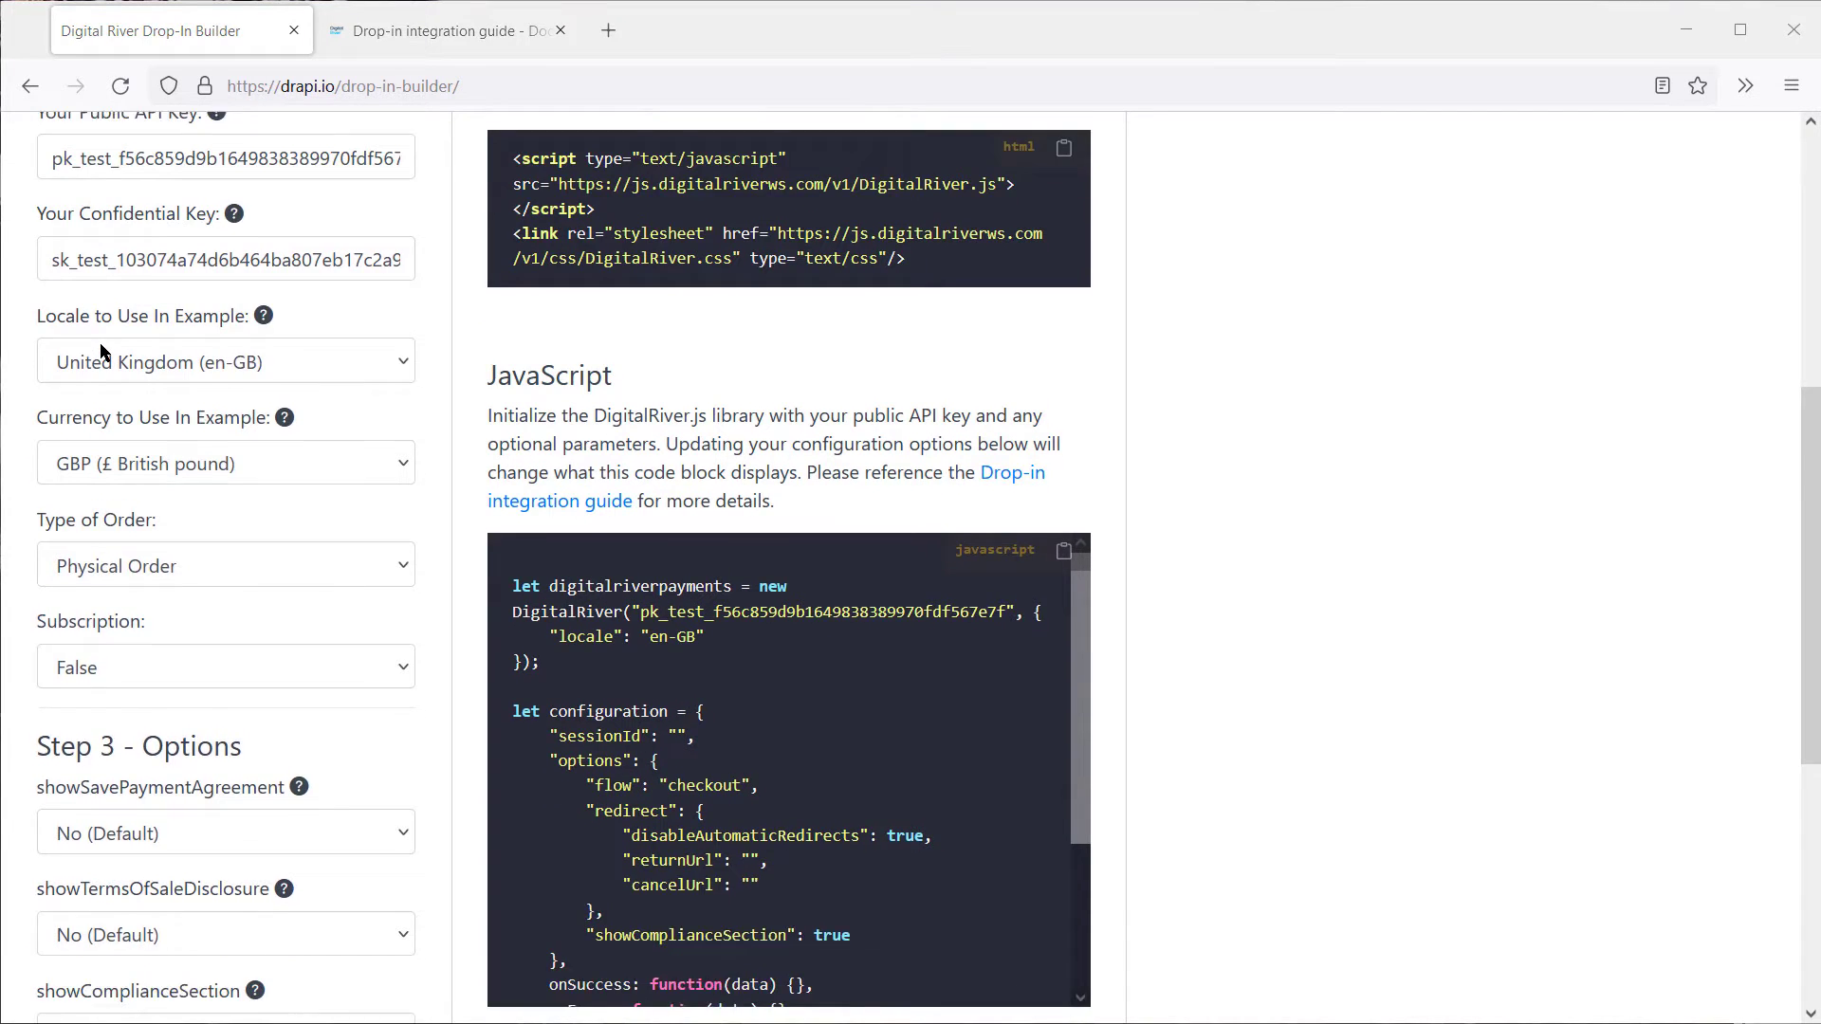
{"action": "scroll", "coordinate": [103, 353], "scroll_direction": "down", "scroll_amount": 5}
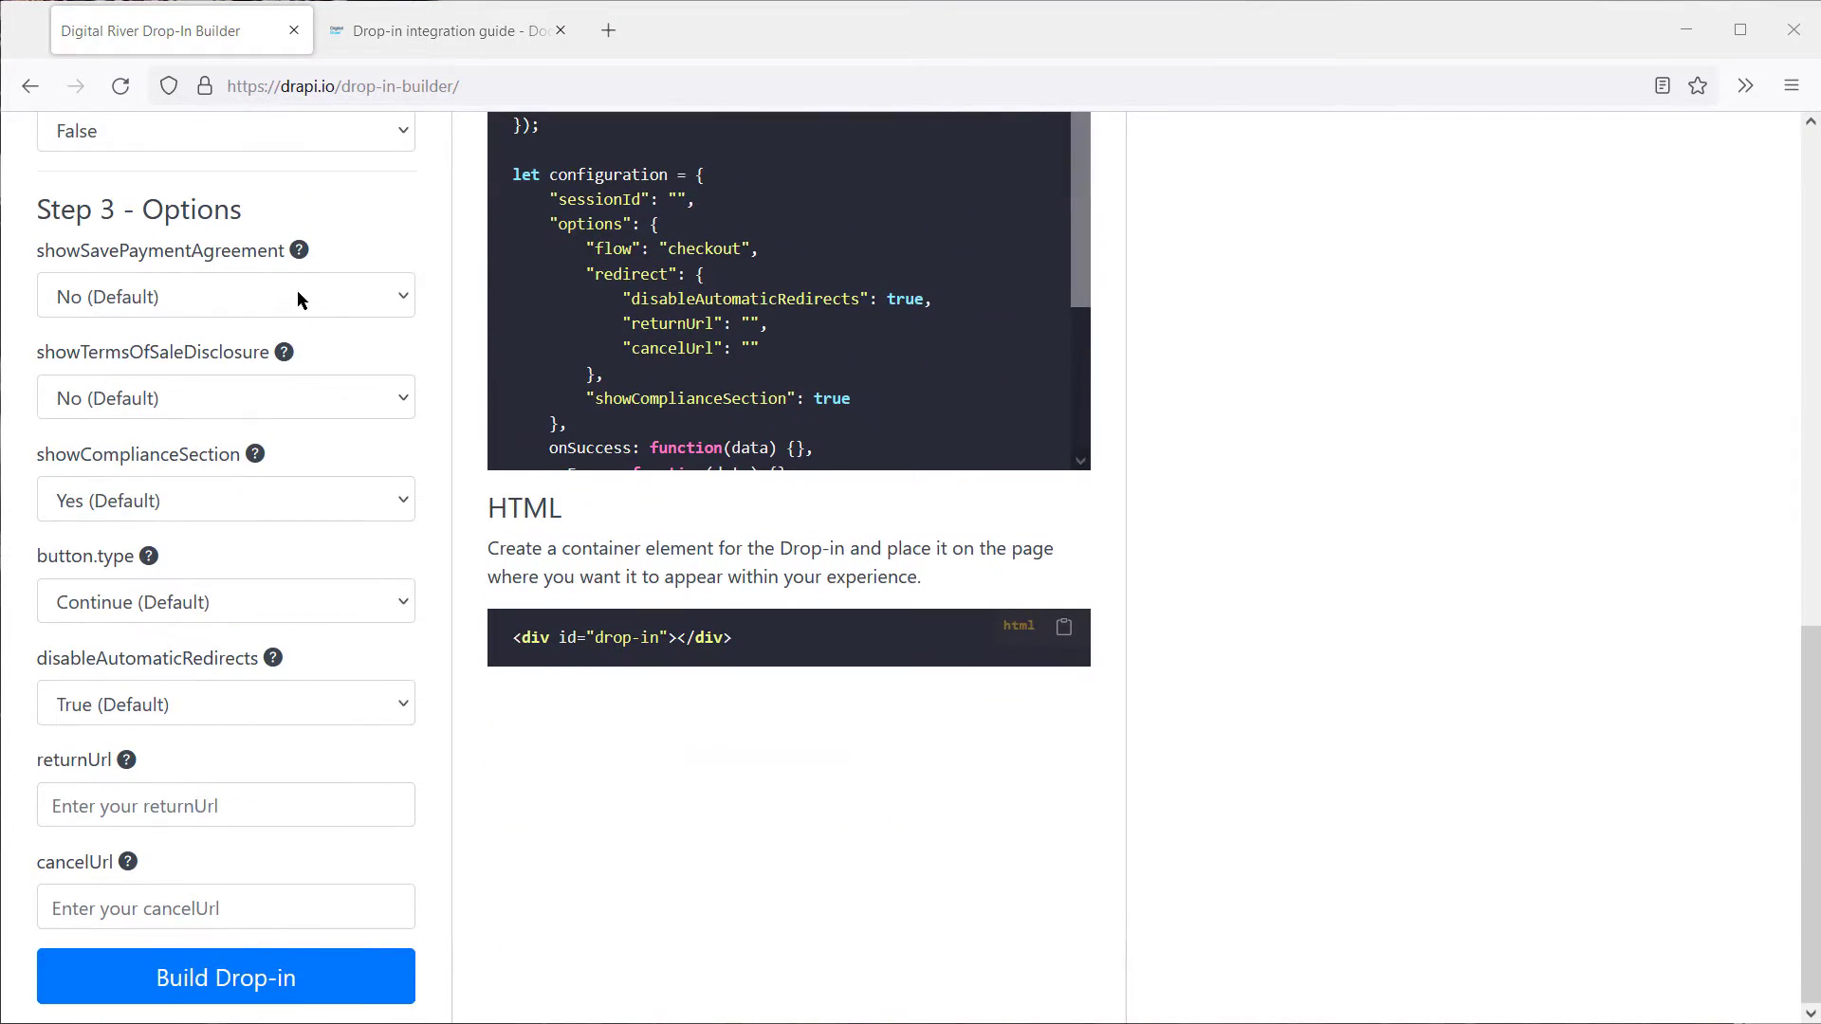
{"action": "left_click", "coordinate": [301, 294]}
{"action": "left_click", "coordinate": [268, 339]}
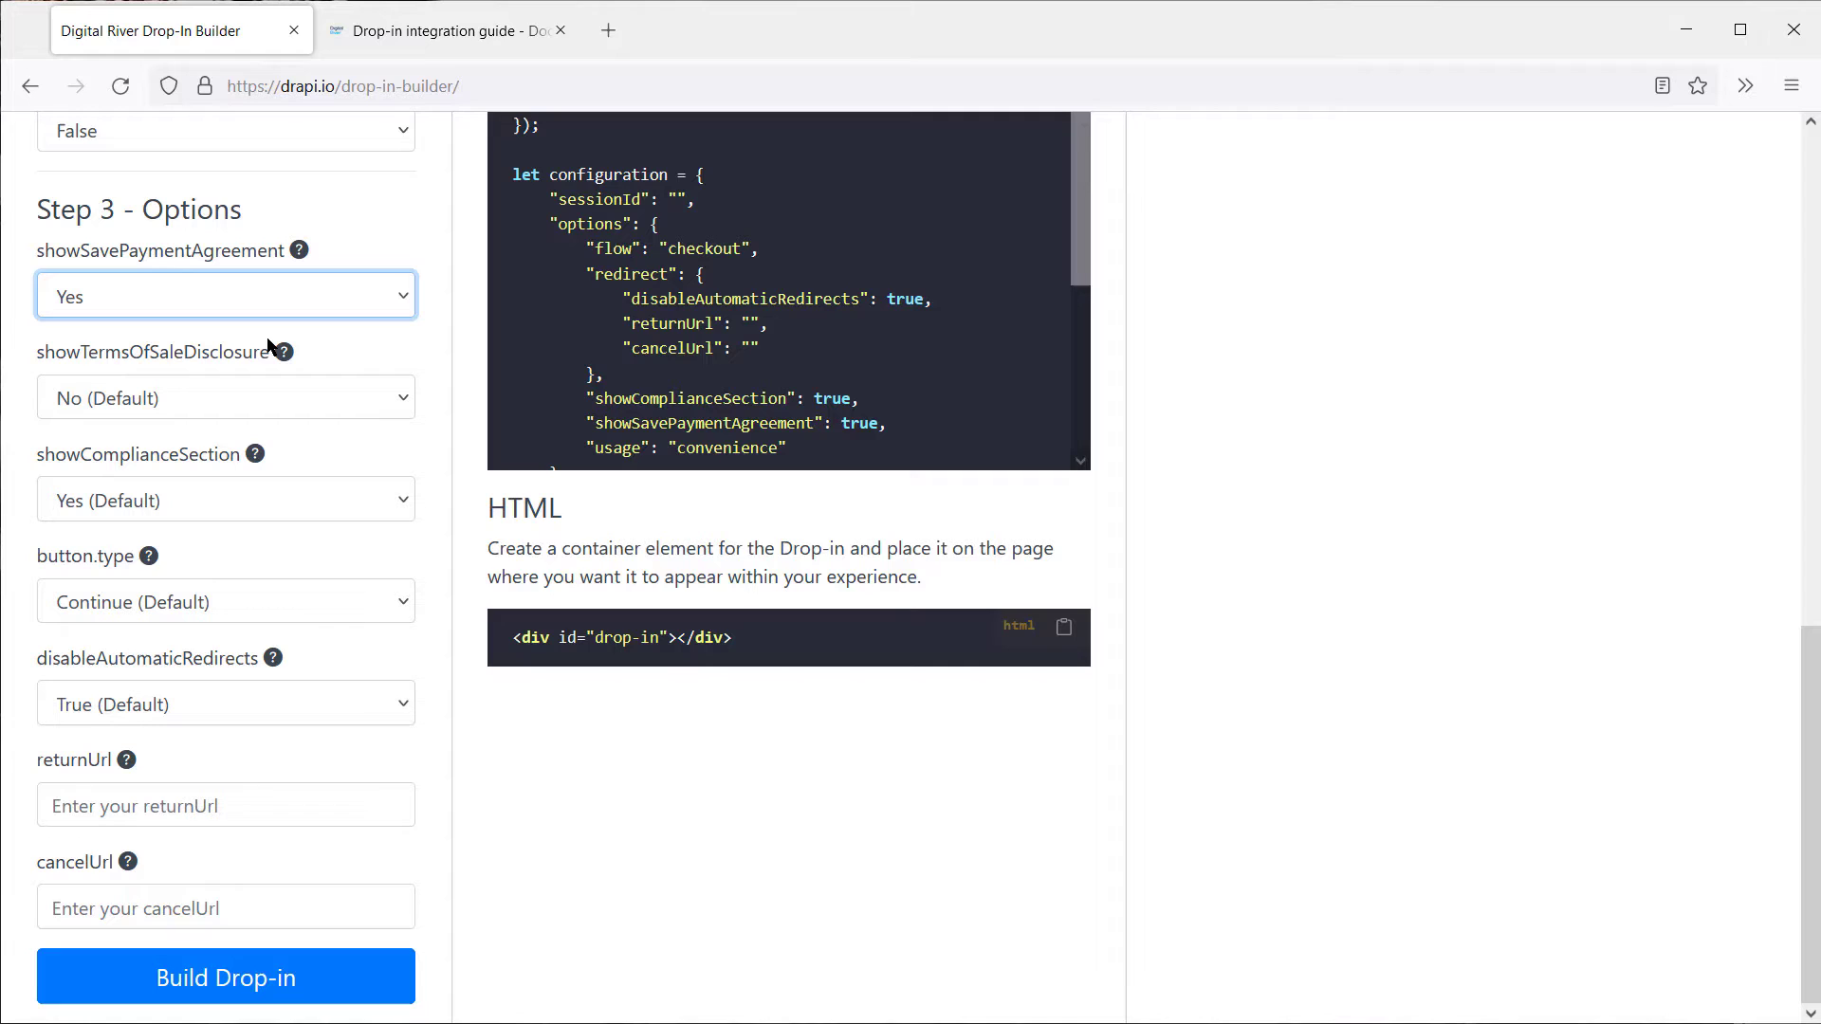
{"action": "left_click", "coordinate": [230, 616]}
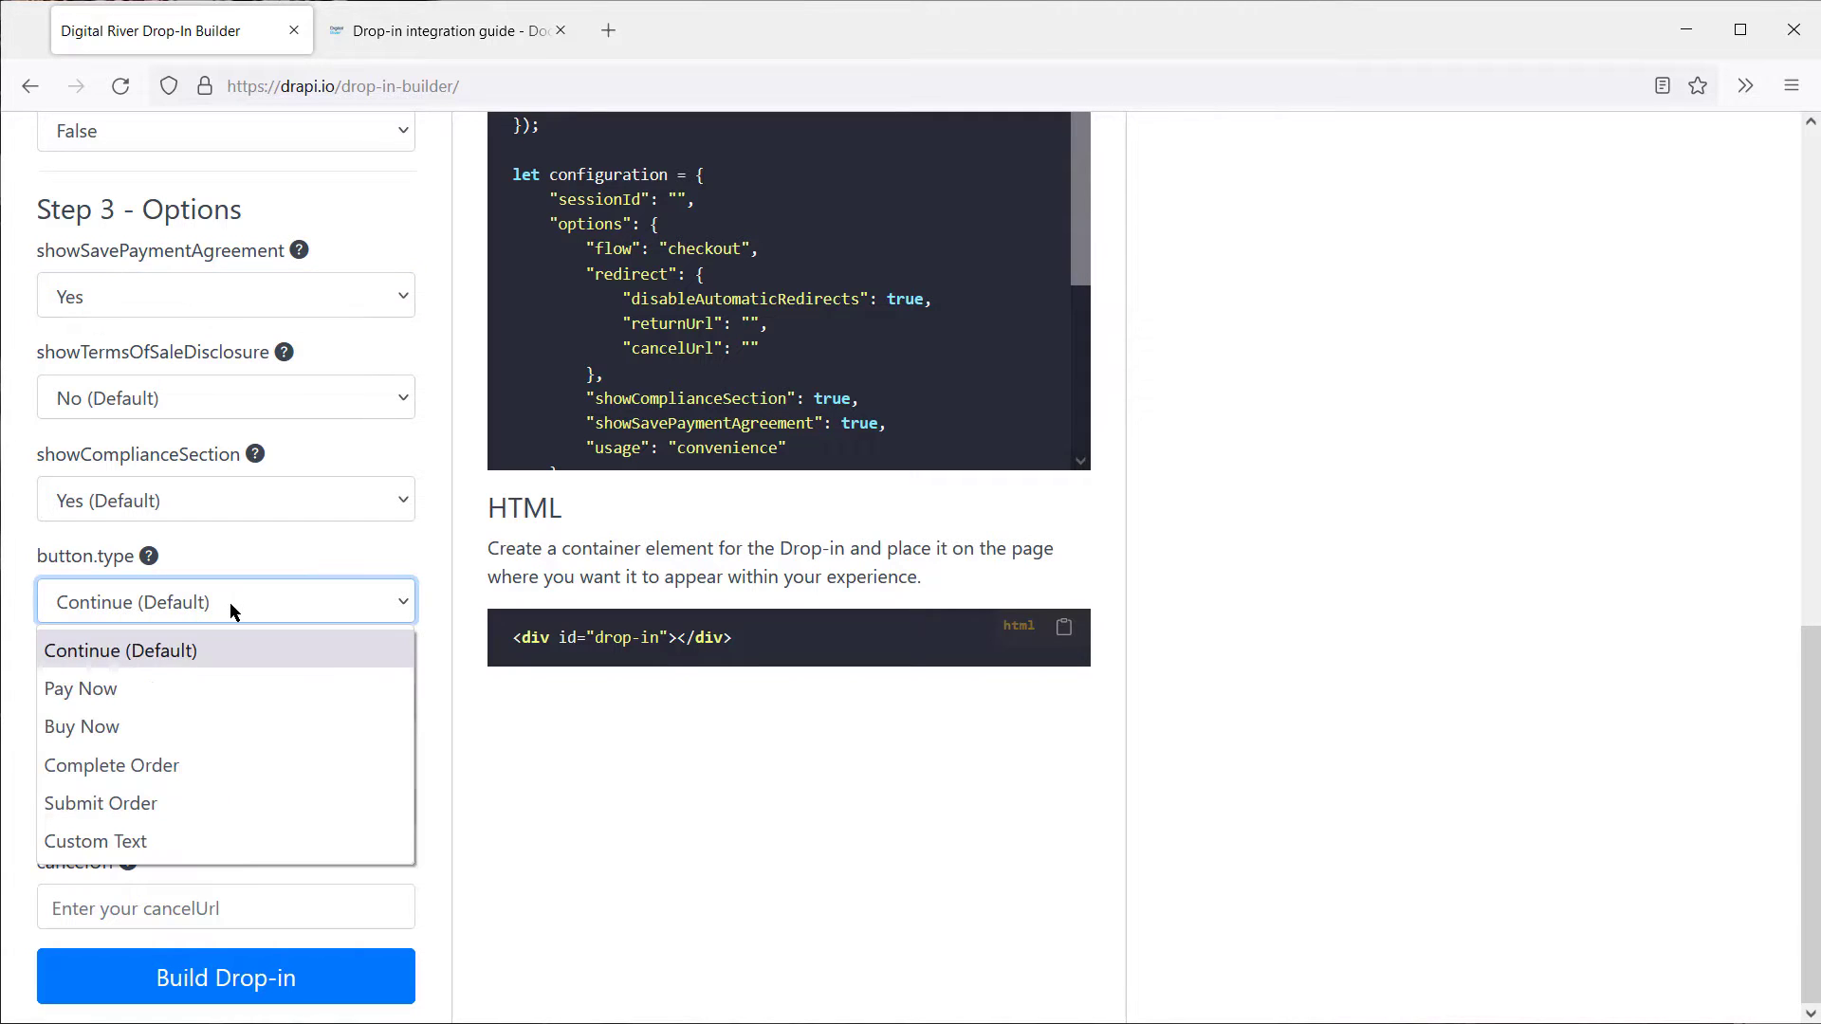
{"action": "left_click", "coordinate": [236, 674]}
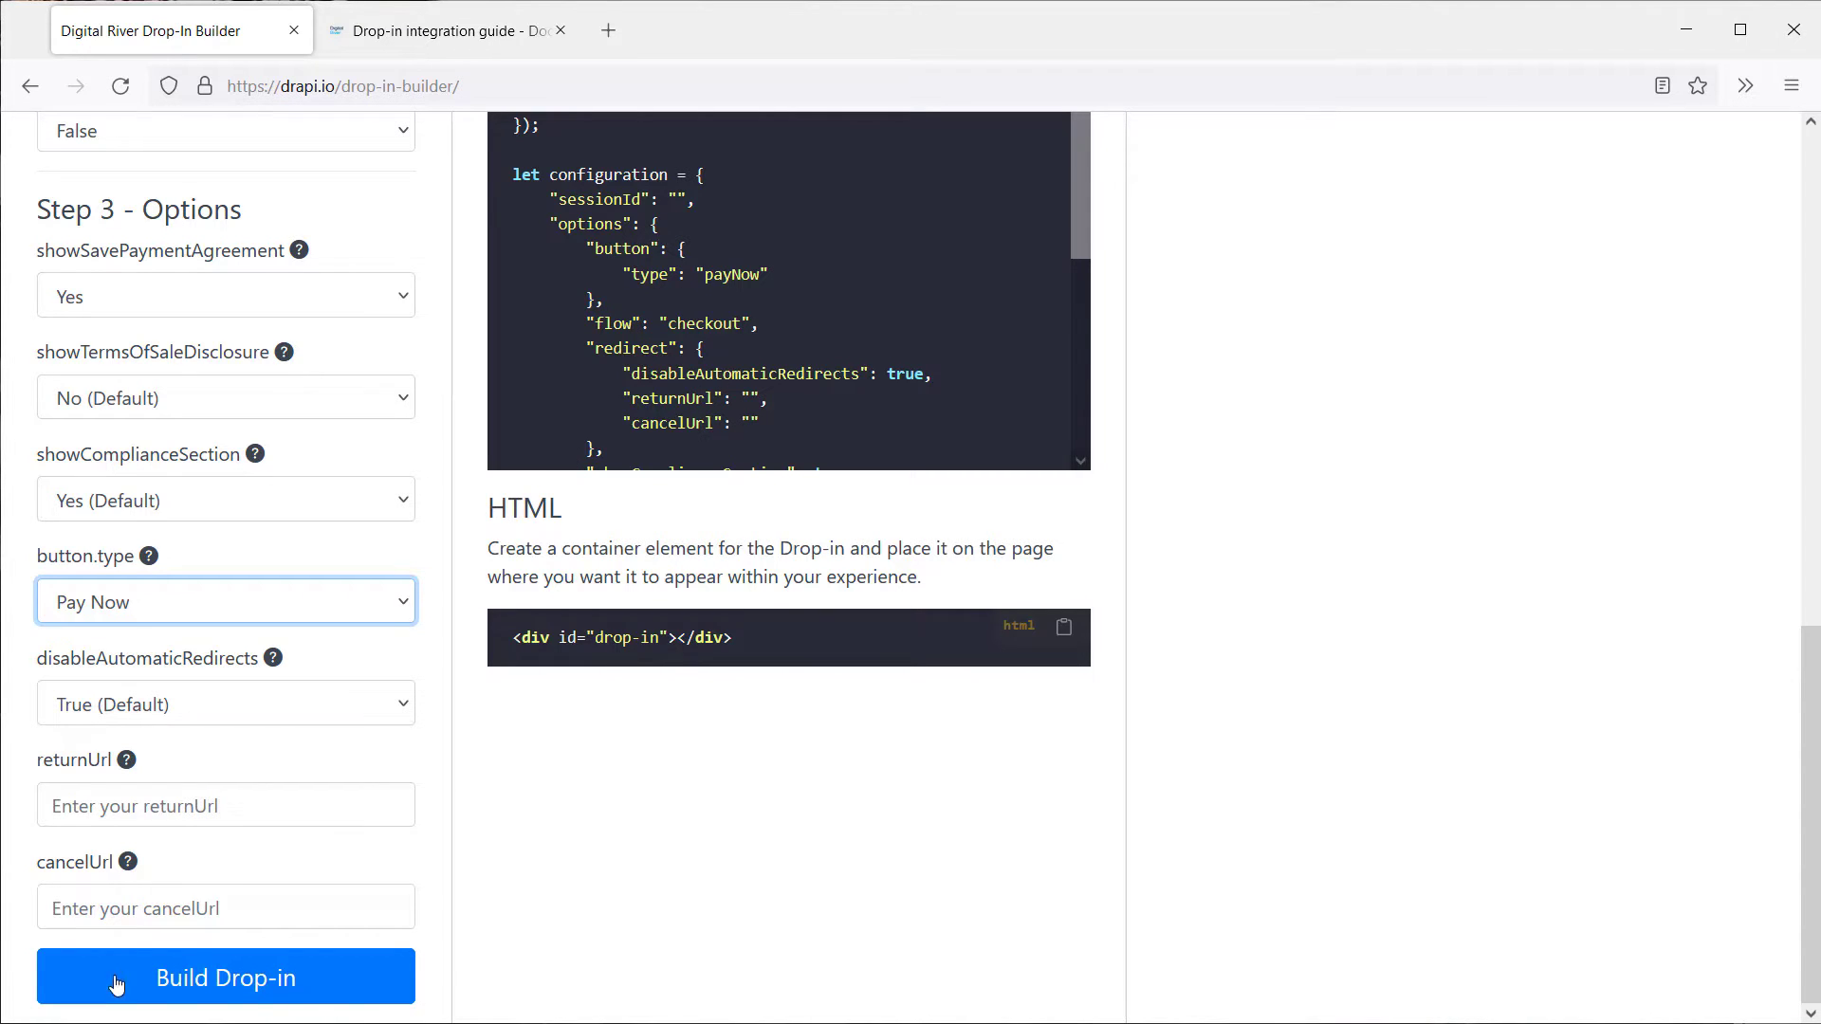
{"action": "left_click", "coordinate": [476, 764]}
{"action": "scroll", "coordinate": [462, 756], "scroll_direction": "up", "scroll_amount": 10}
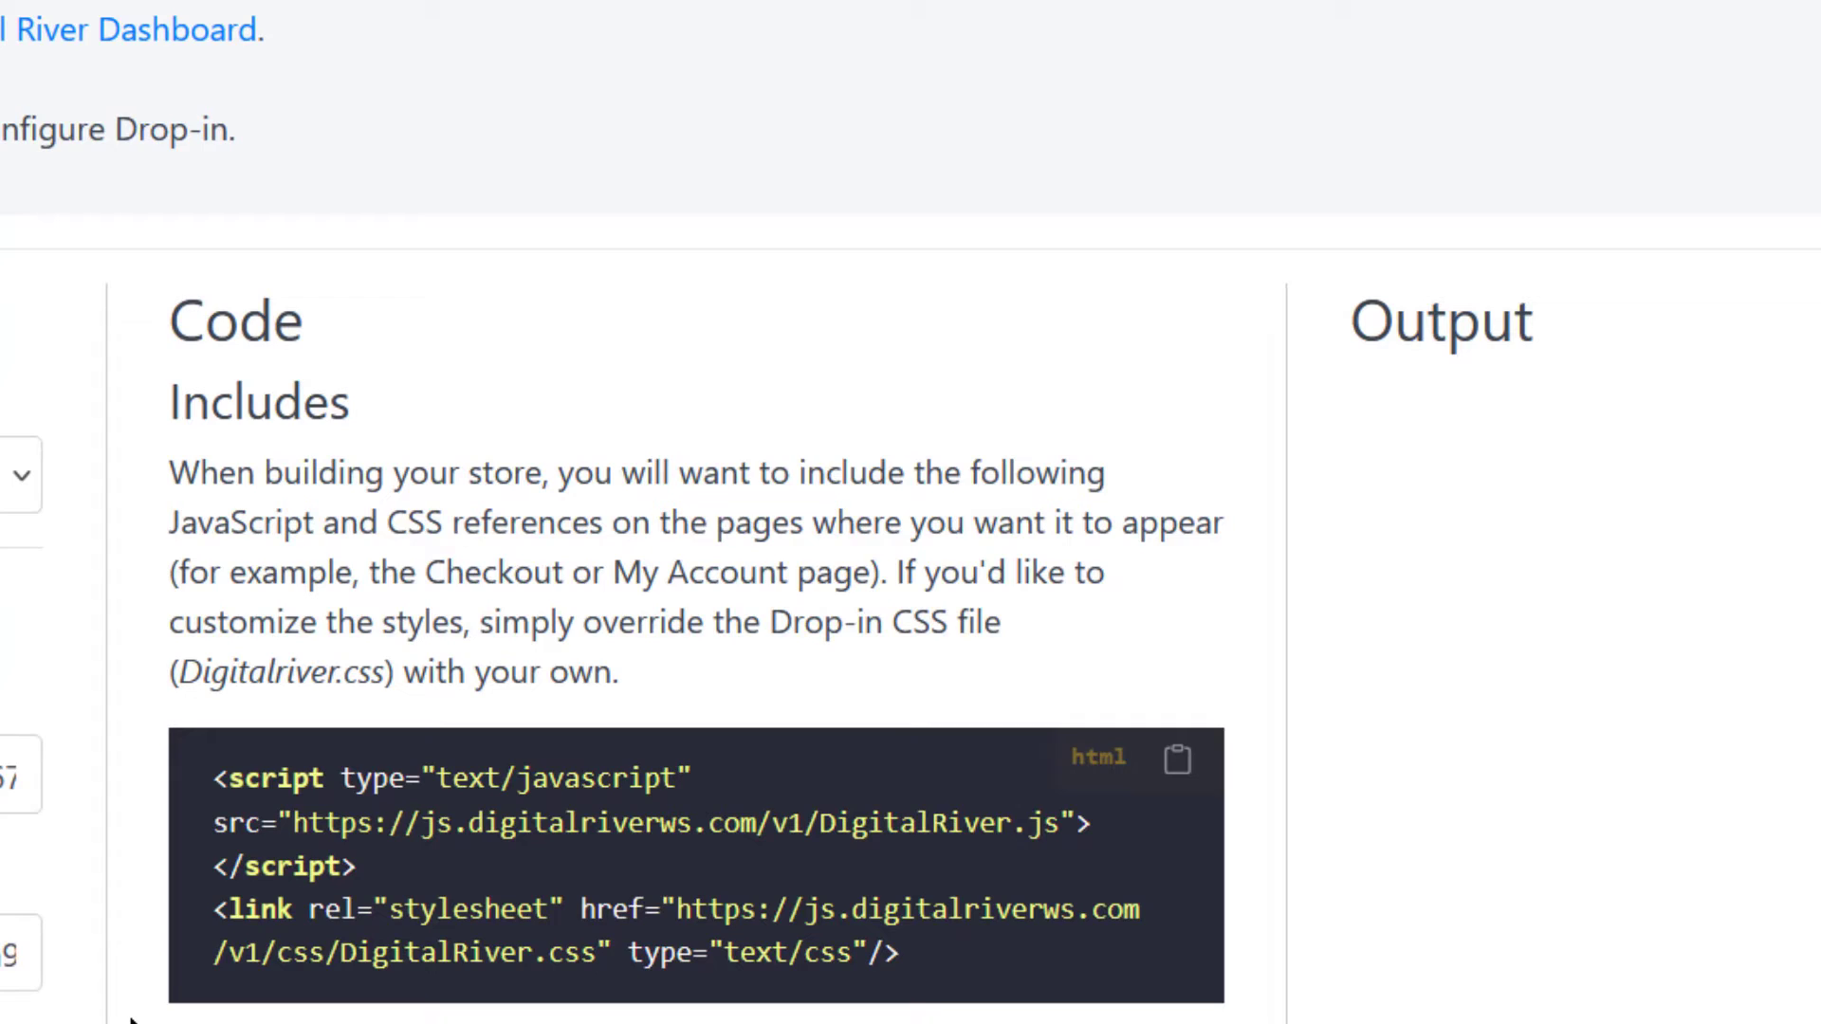
{"action": "scroll", "coordinate": [131, 1019], "scroll_direction": "down", "scroll_amount": 12}
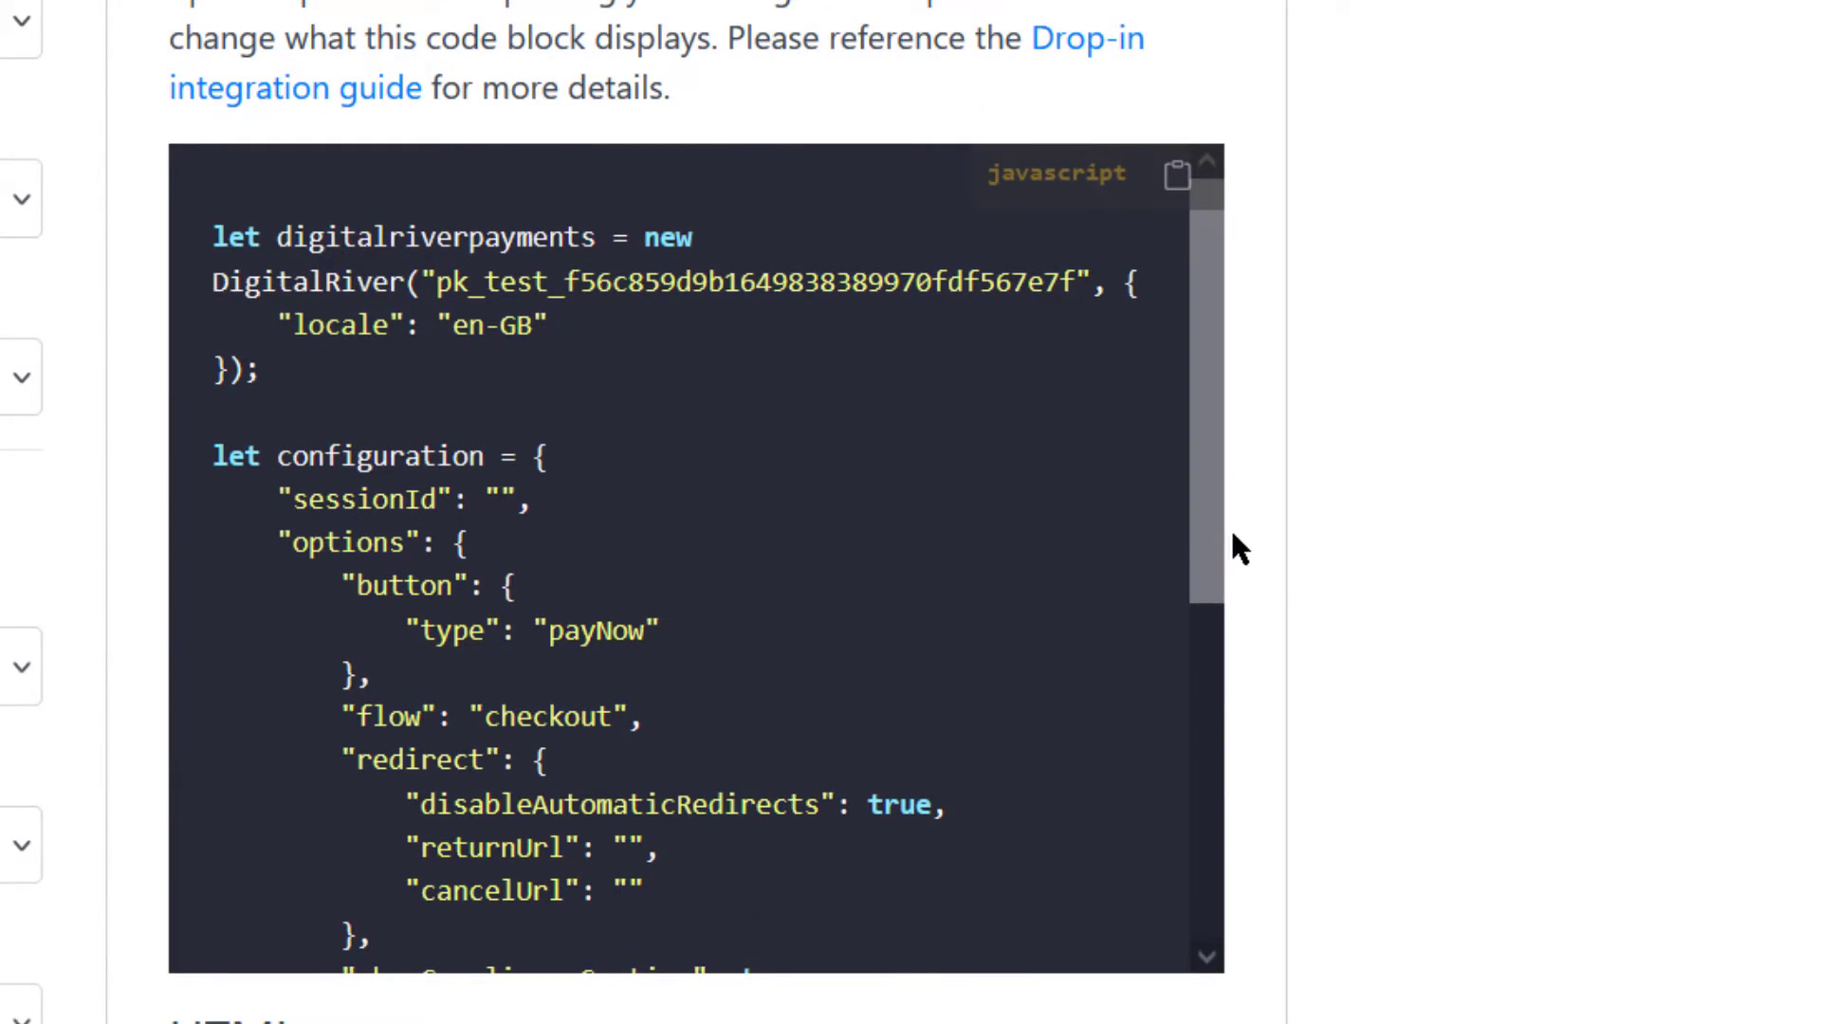
{"action": "left_click_drag", "start_coordinate": [1203, 516], "coordinate": [1280, 902]}
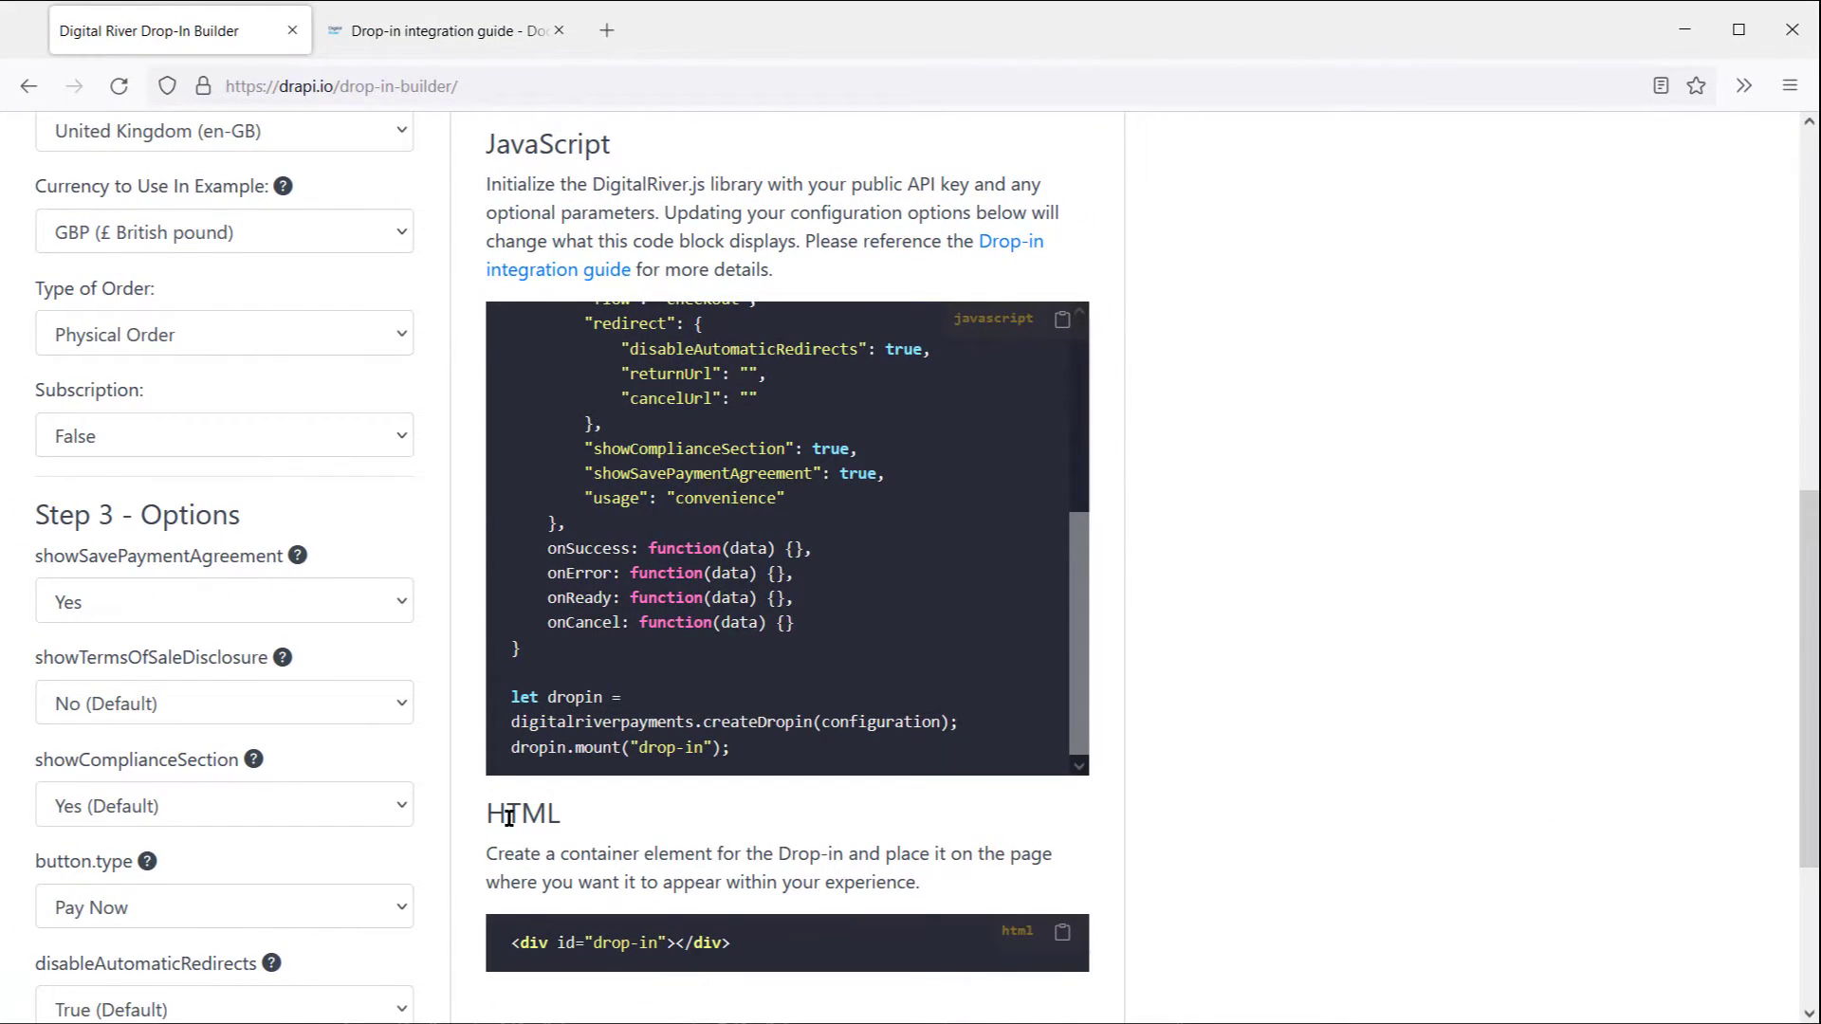
Build the Drop-in, select the MasterCard test card number, and close the test card notice.
{"action": "scroll", "coordinate": [509, 817], "scroll_direction": "down", "scroll_amount": 3}
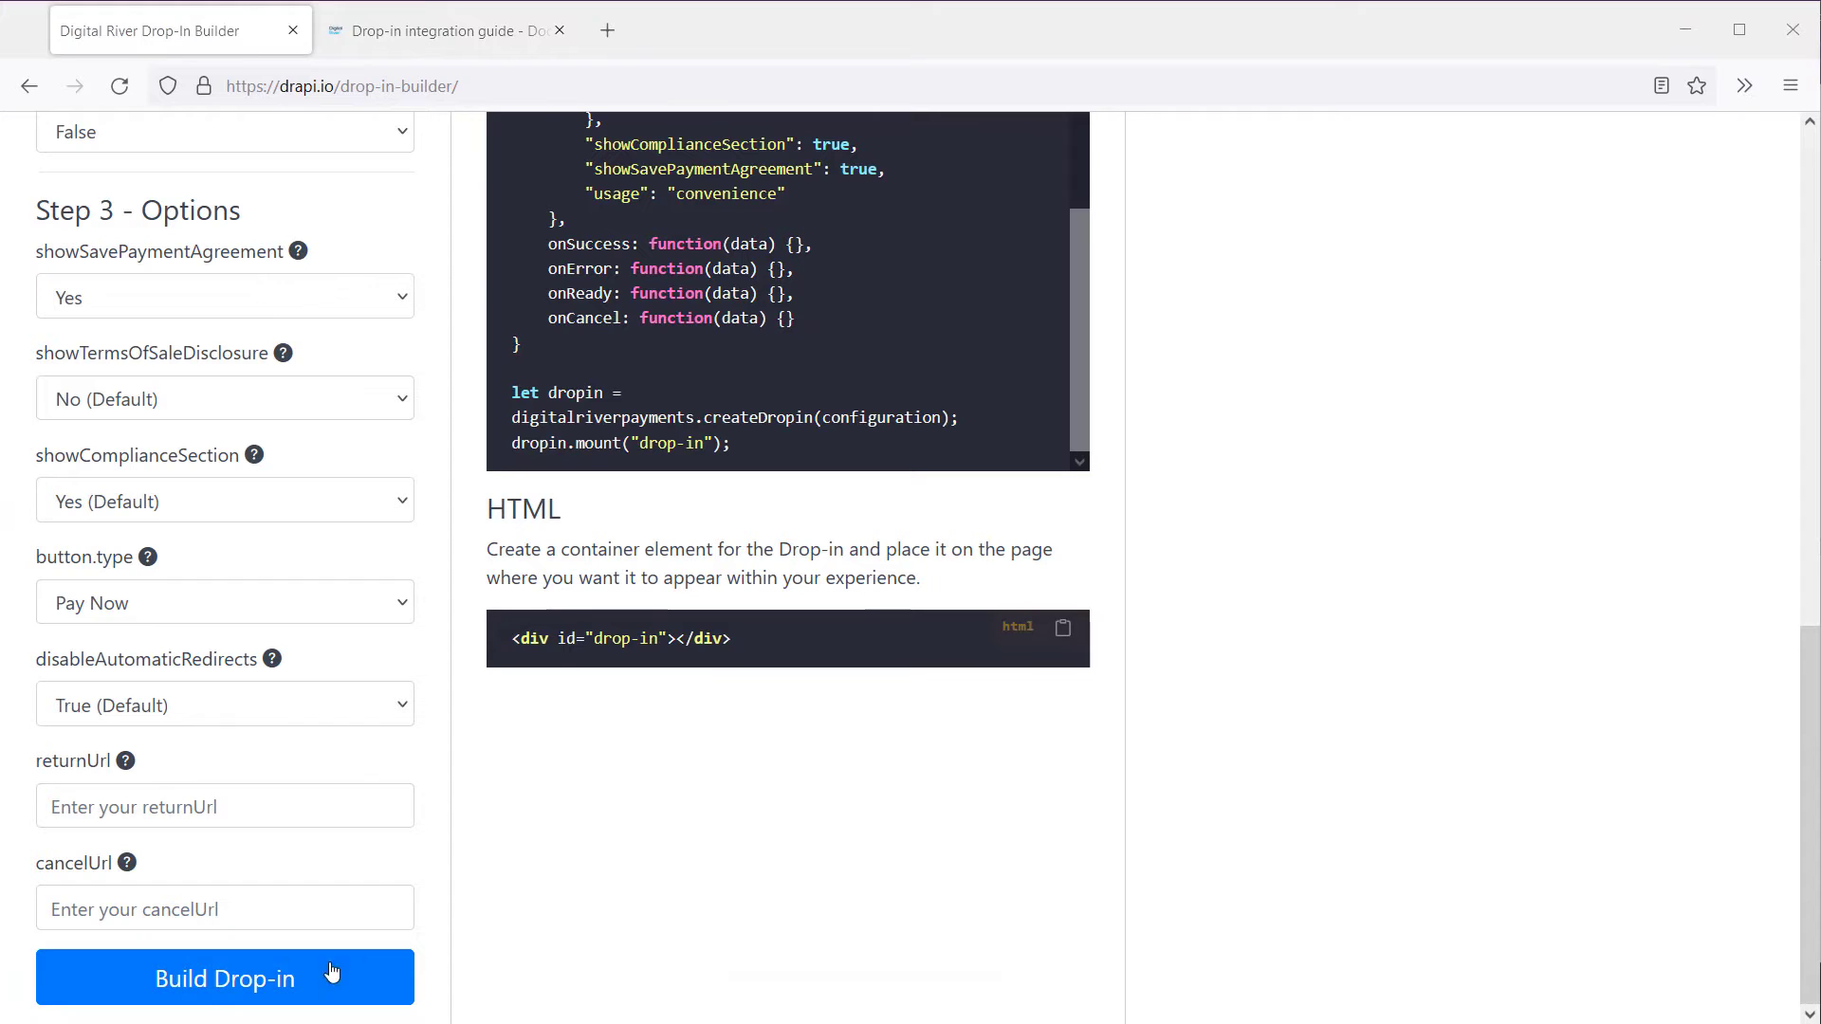
{"action": "left_click", "coordinate": [319, 981]}
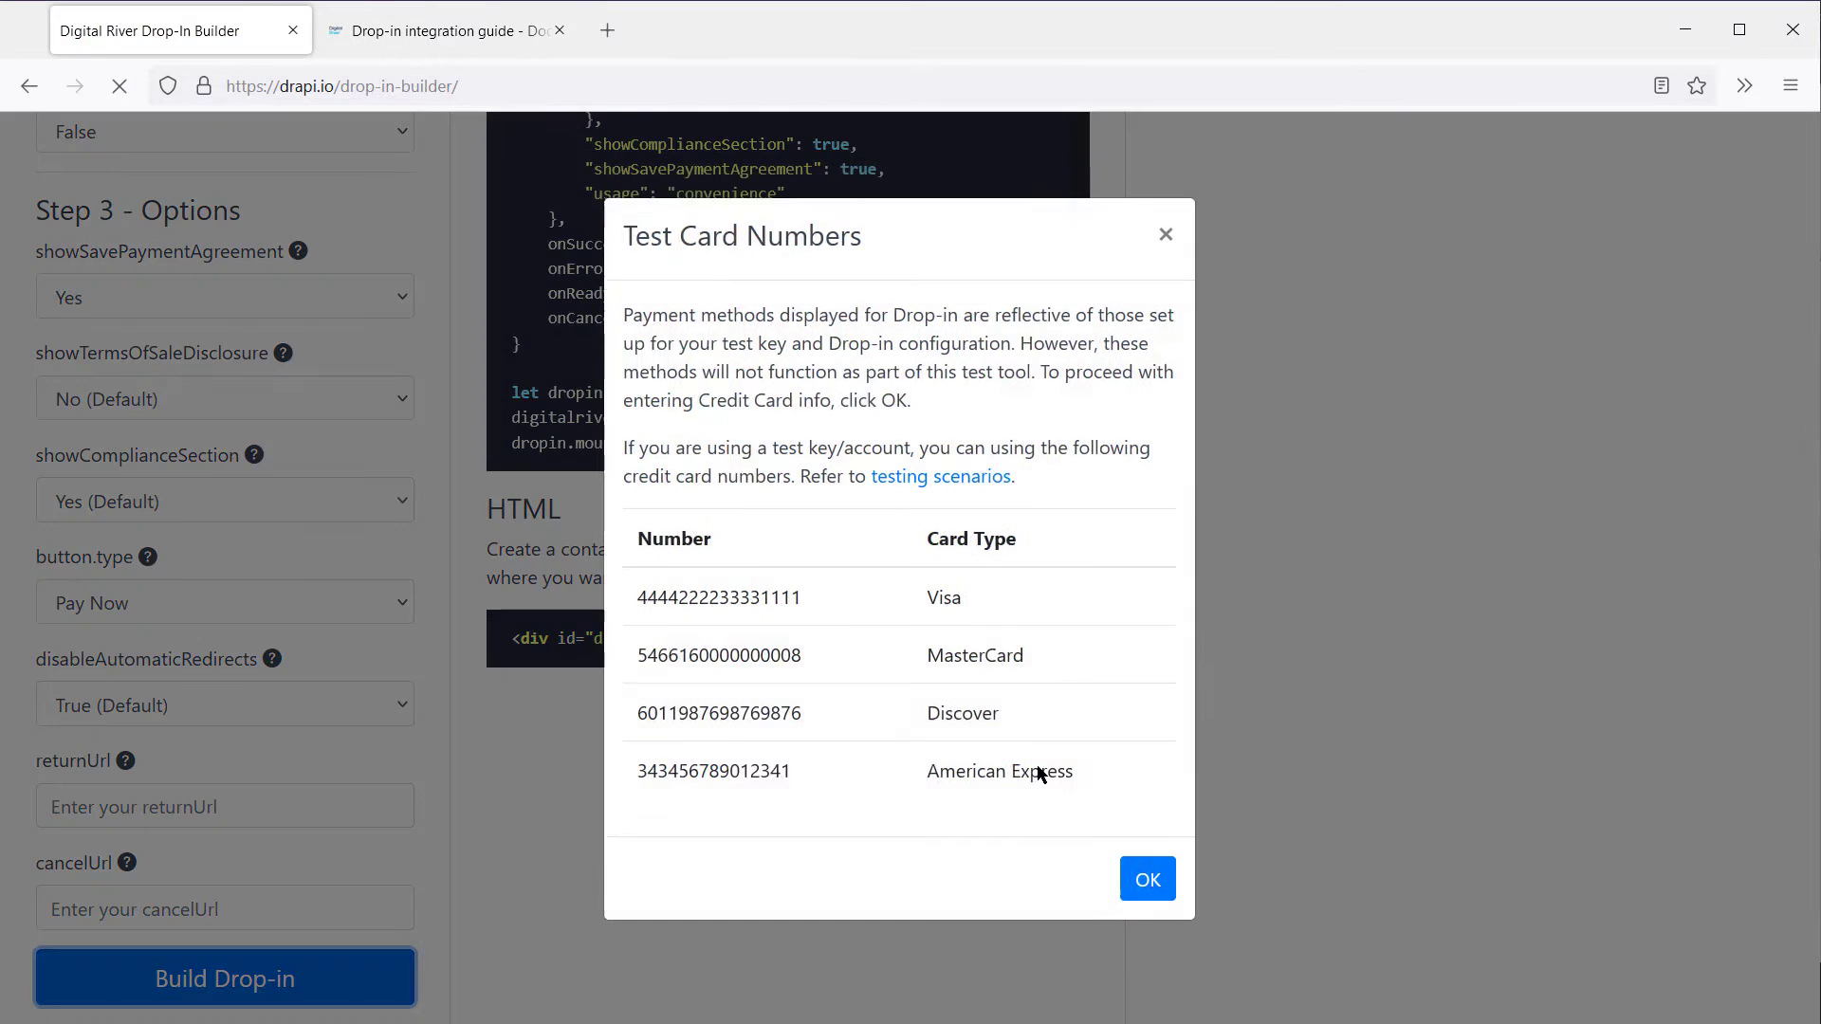
{"action": "double_click", "coordinate": [736, 662]}
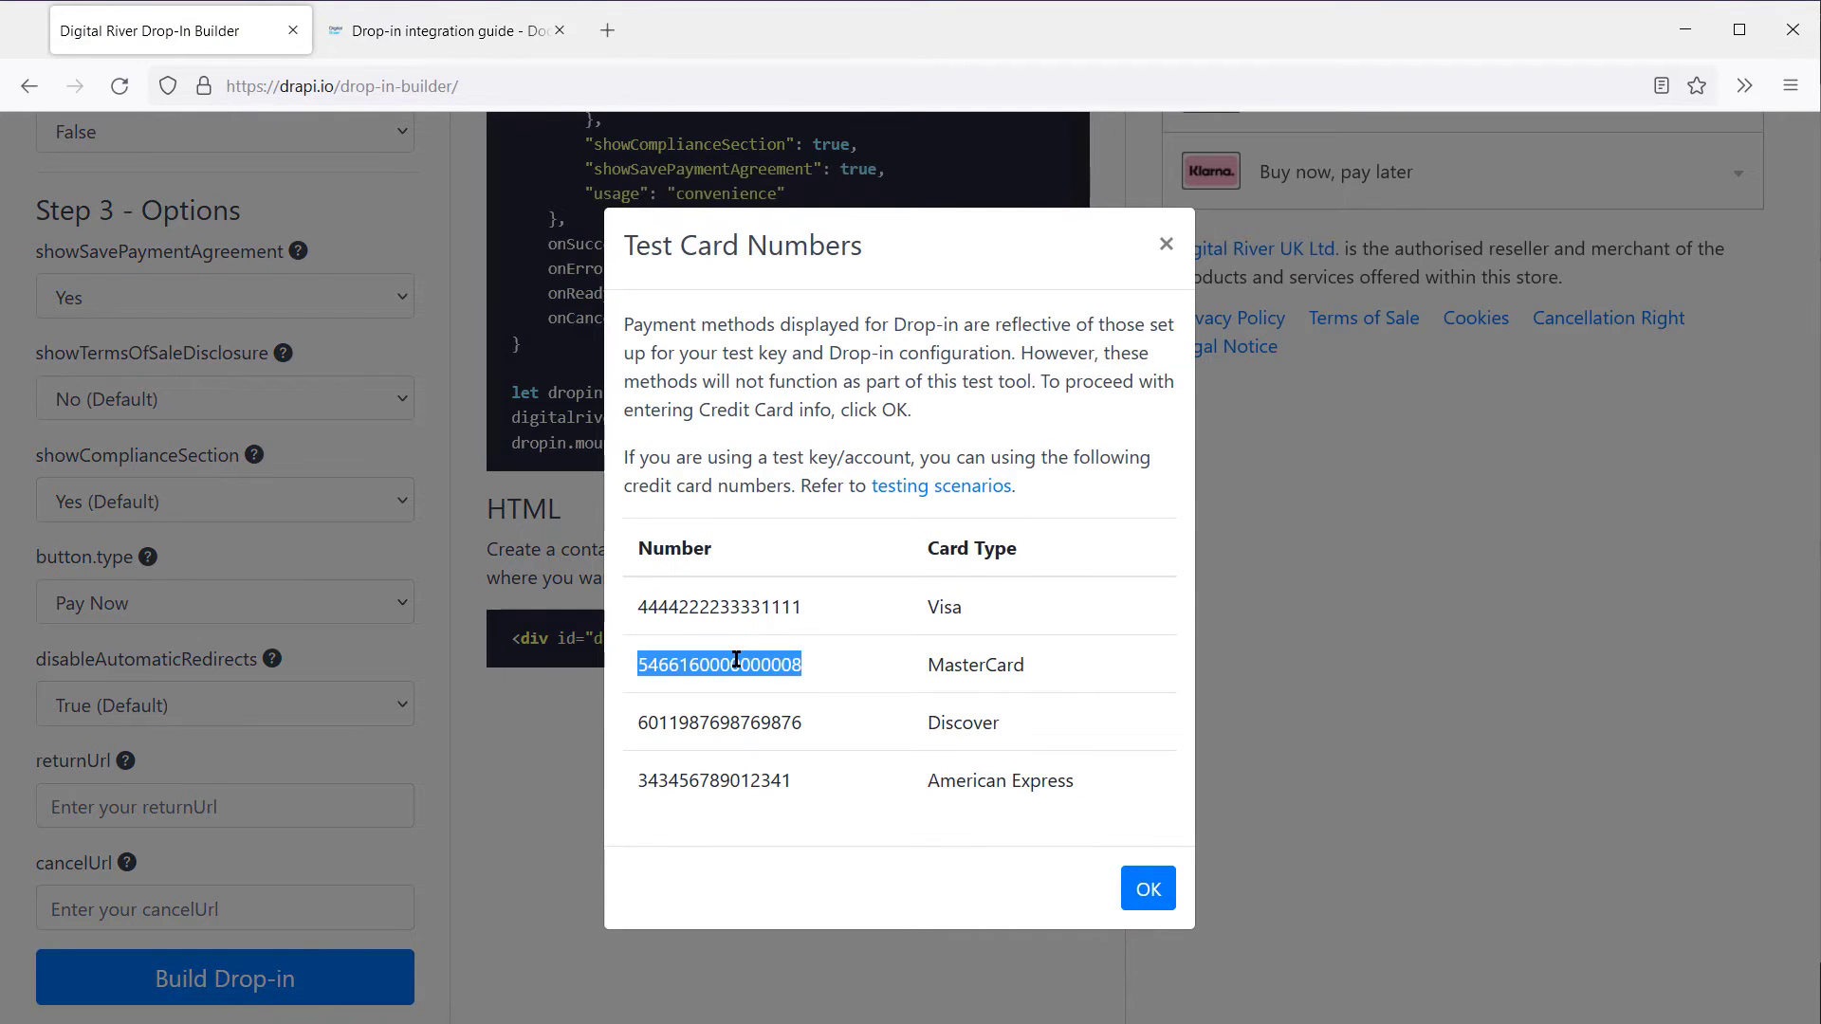
{"action": "left_click", "coordinate": [1149, 892]}
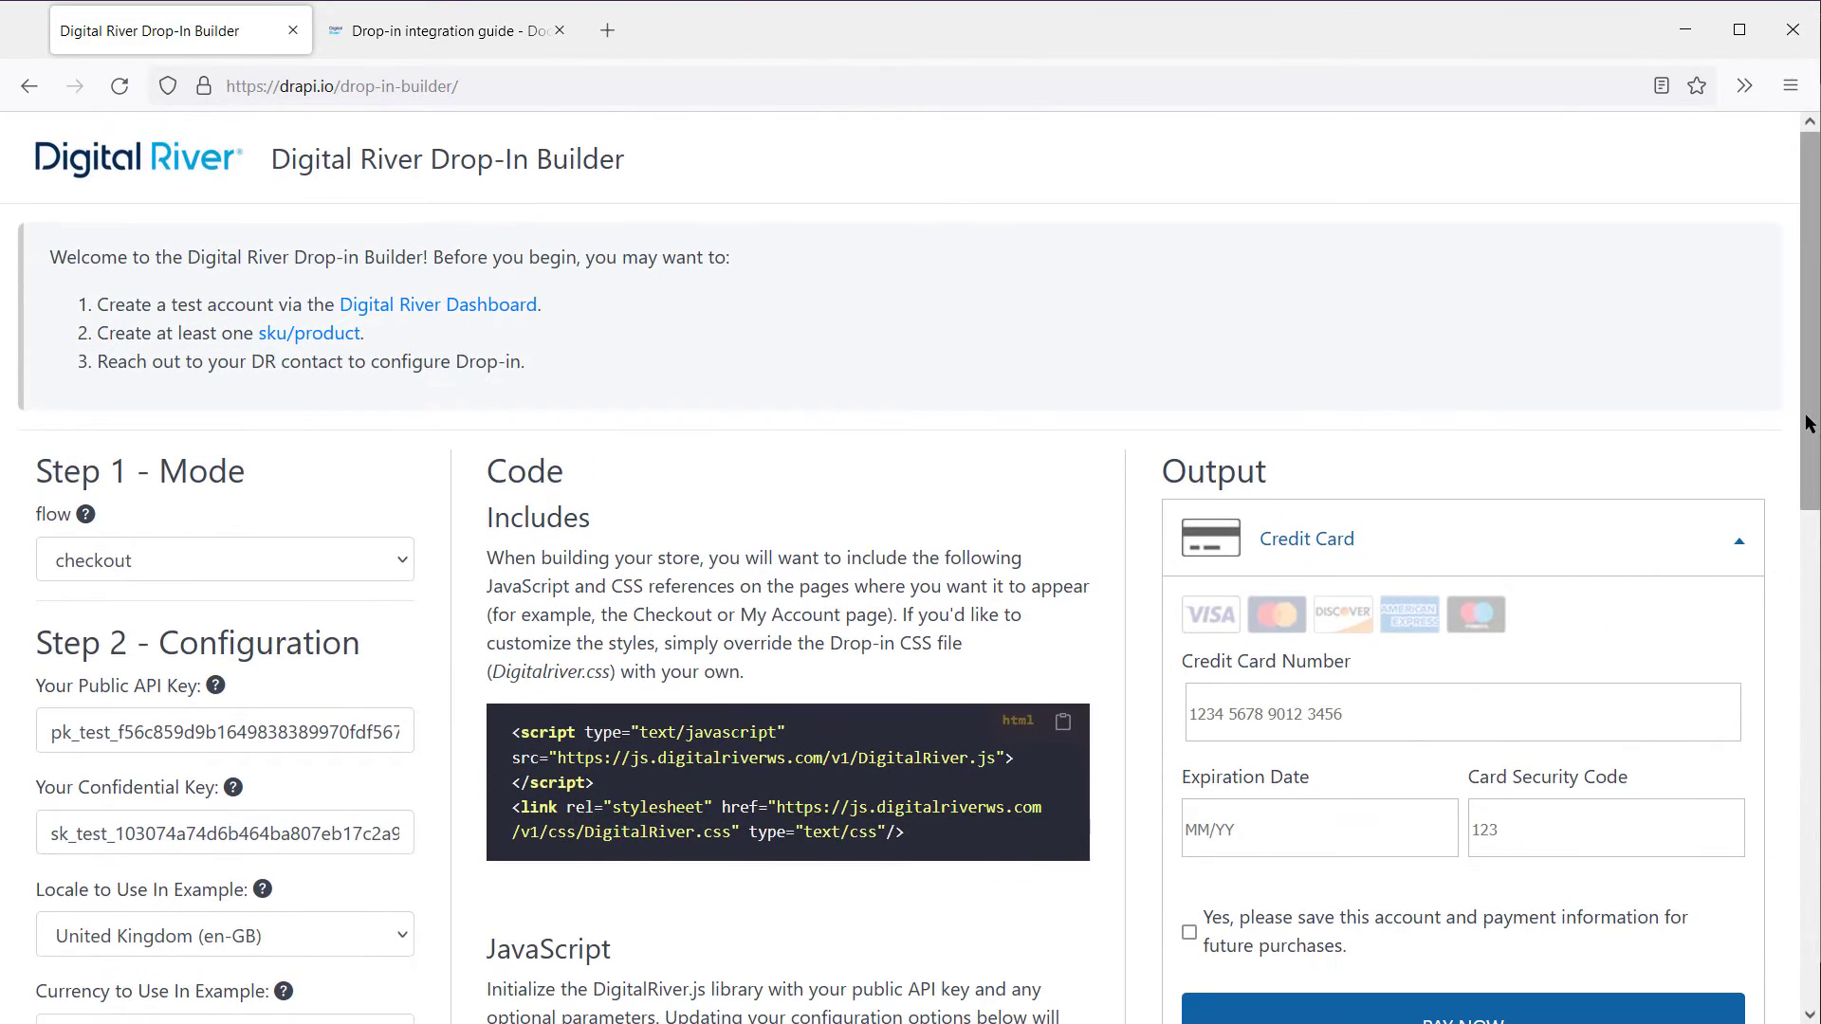
{"action": "scroll", "coordinate": [1394, 396], "scroll_direction": "down", "scroll_amount": 3}
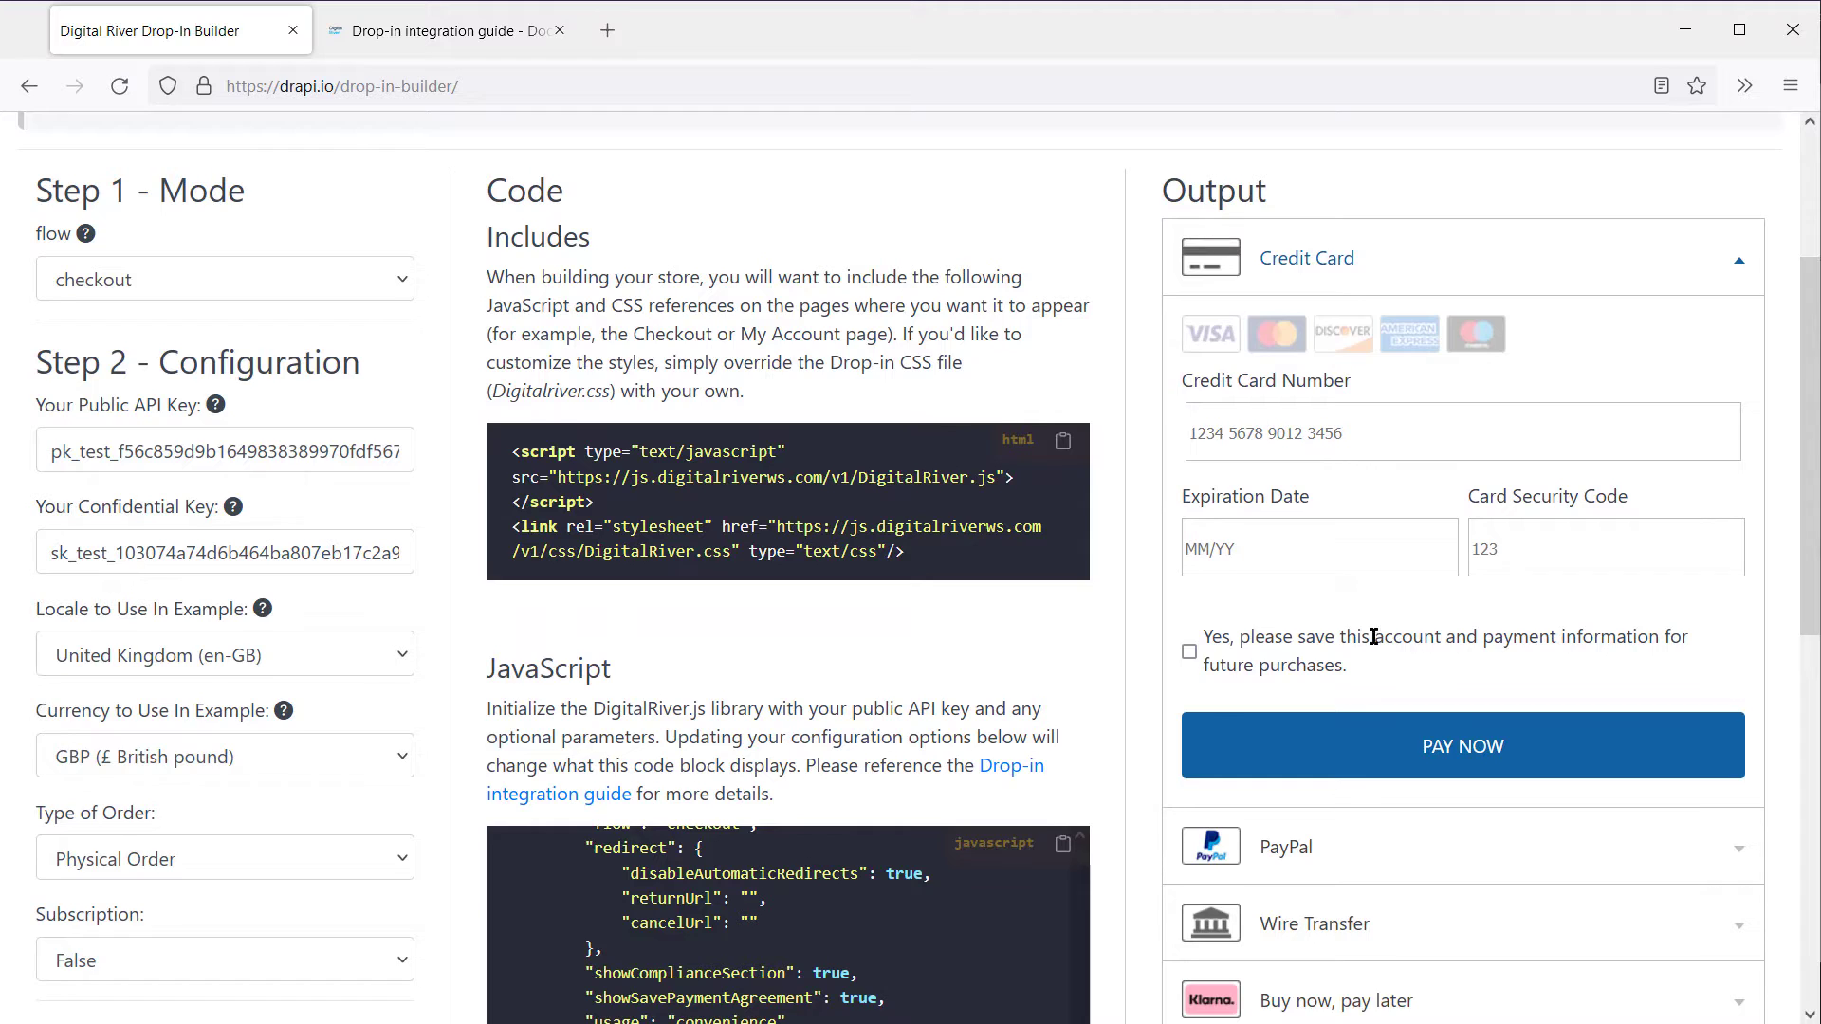
{"action": "scroll", "coordinate": [1369, 630], "scroll_direction": "down", "scroll_amount": 2}
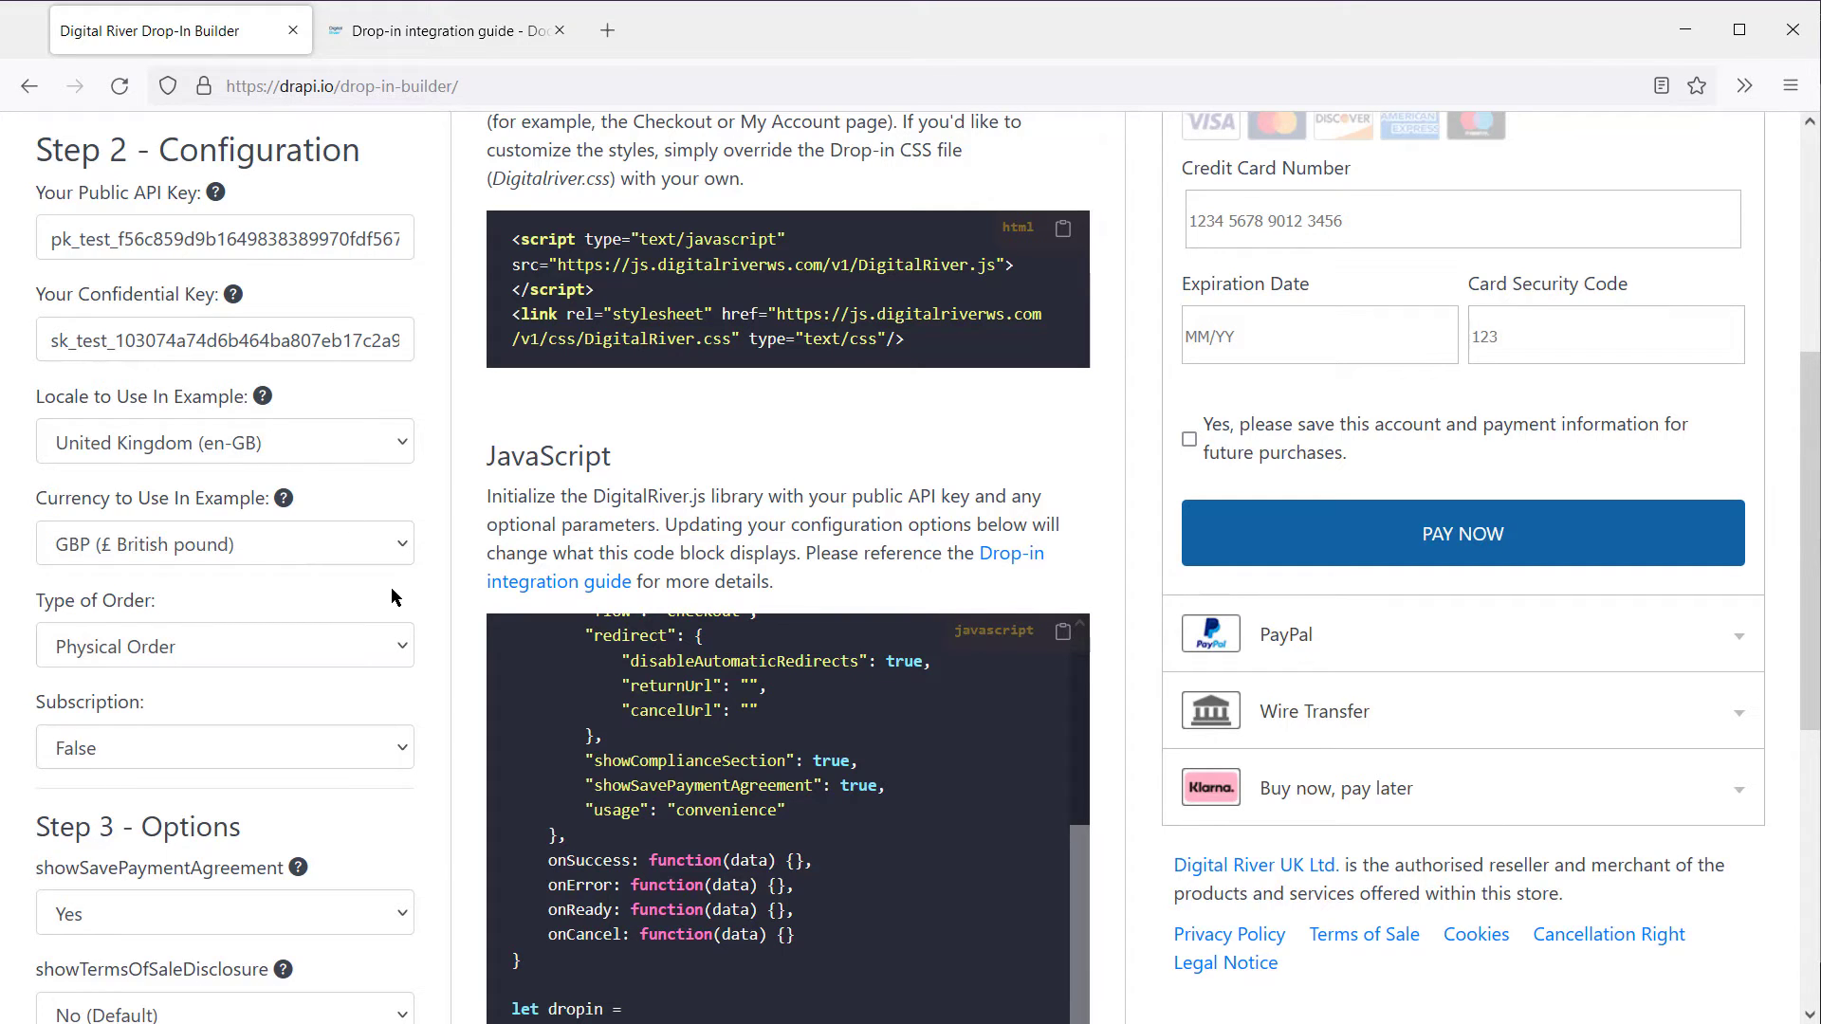
Set the example locale to Germany (de-DE) and the currency to EUR (€ Euro).
{"action": "left_click", "coordinate": [158, 442]}
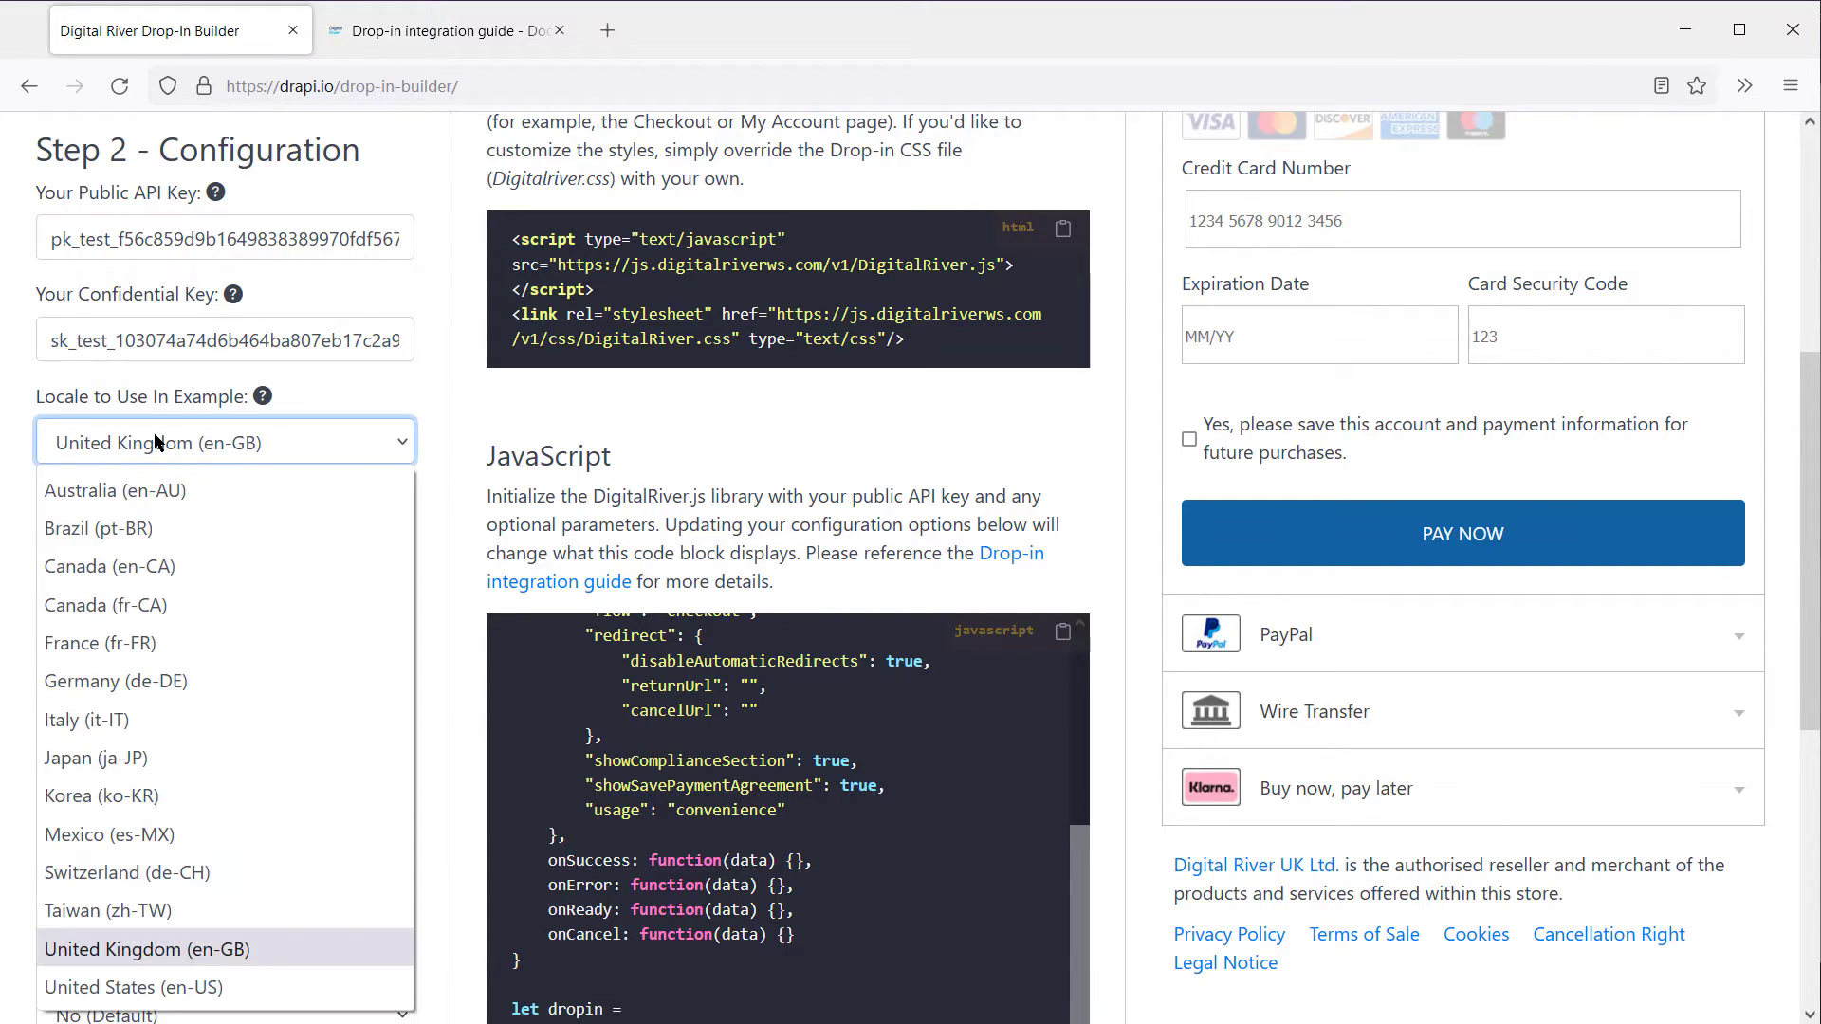
{"action": "left_click", "coordinate": [192, 685]}
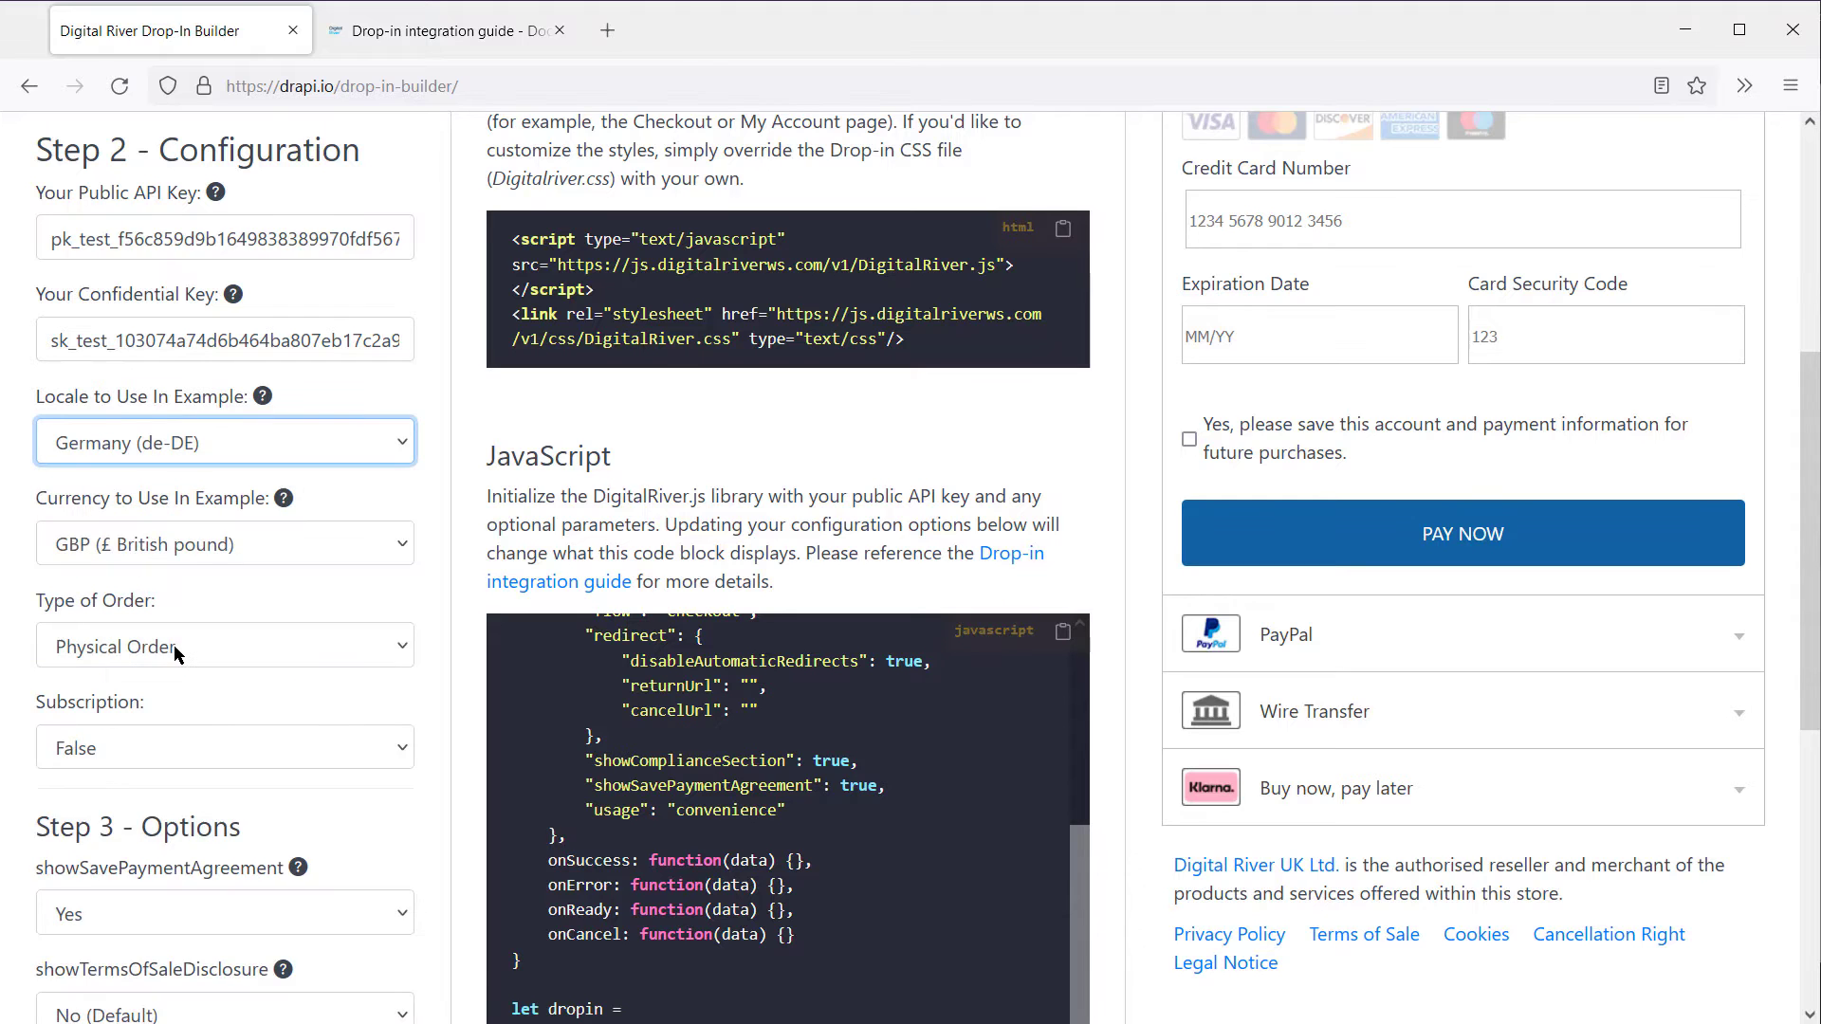
{"action": "left_click", "coordinate": [167, 558]}
{"action": "left_click", "coordinate": [214, 749]}
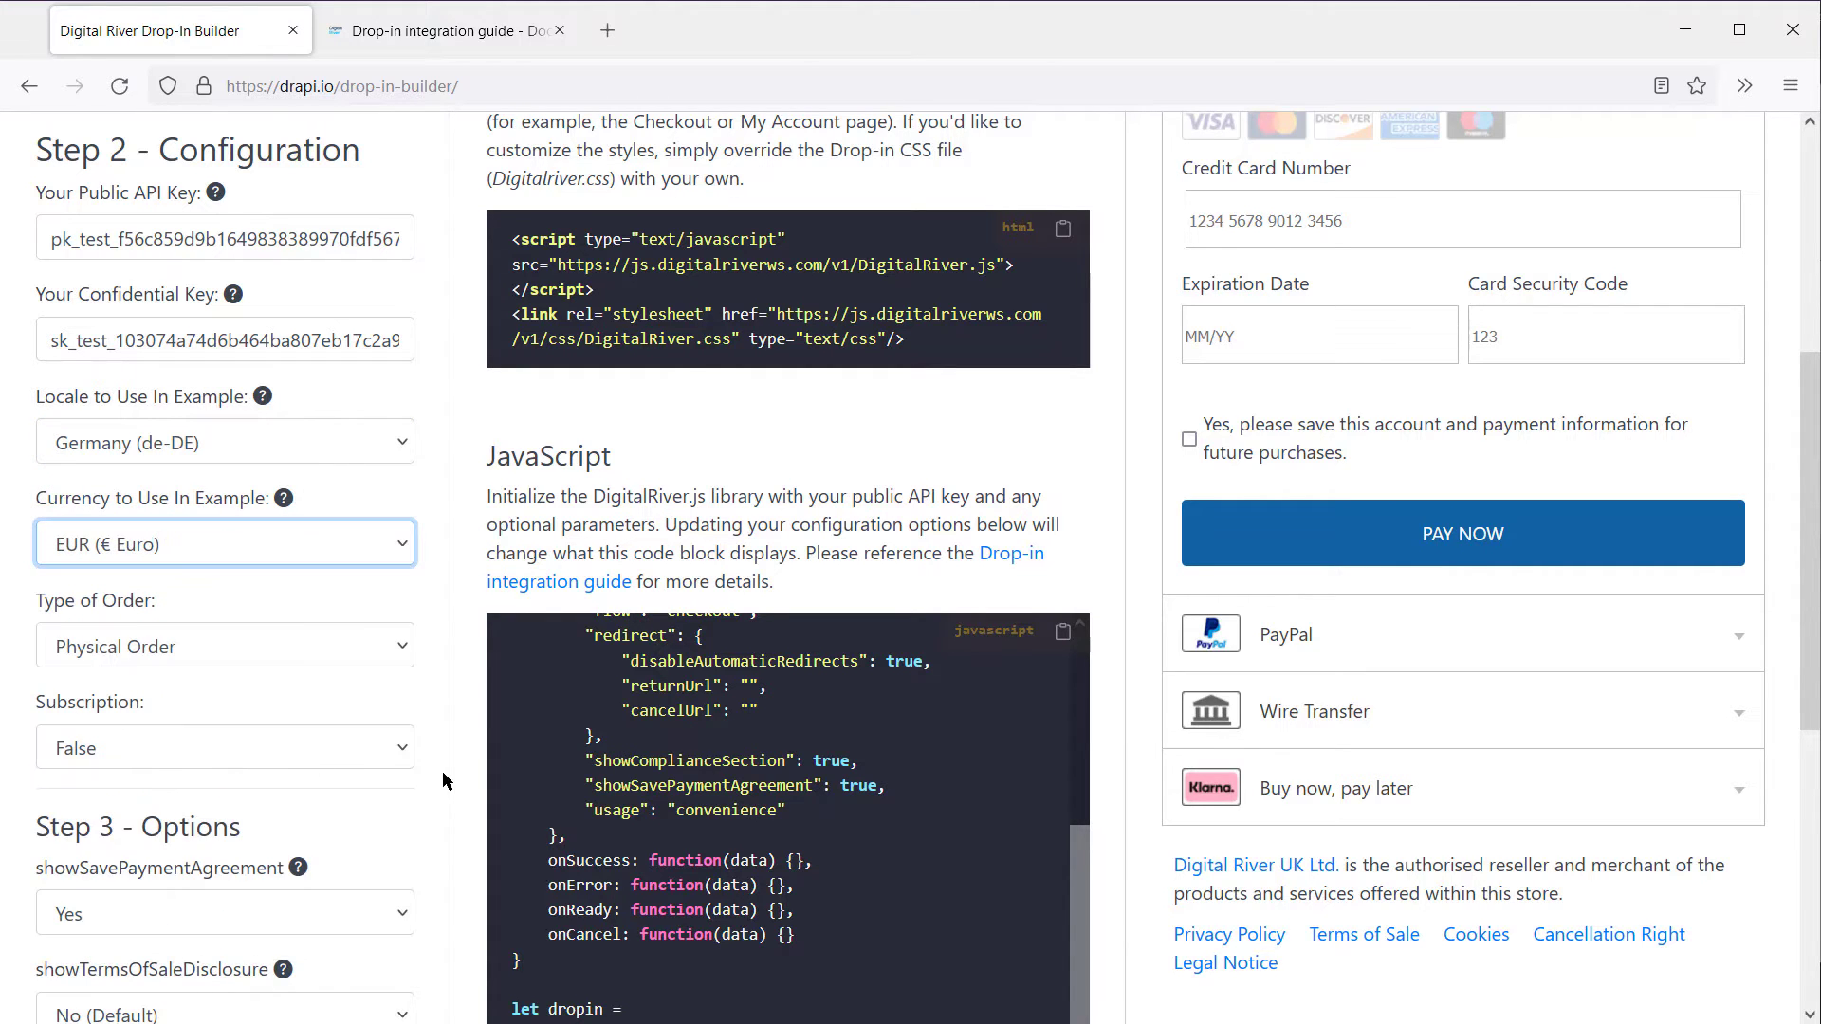
Set showSavePaymentAgreement to No and button.type to Submit Order, then build the Drop-in.
{"action": "scroll", "coordinate": [442, 780], "scroll_direction": "down", "scroll_amount": 6}
{"action": "left_click", "coordinate": [171, 299]}
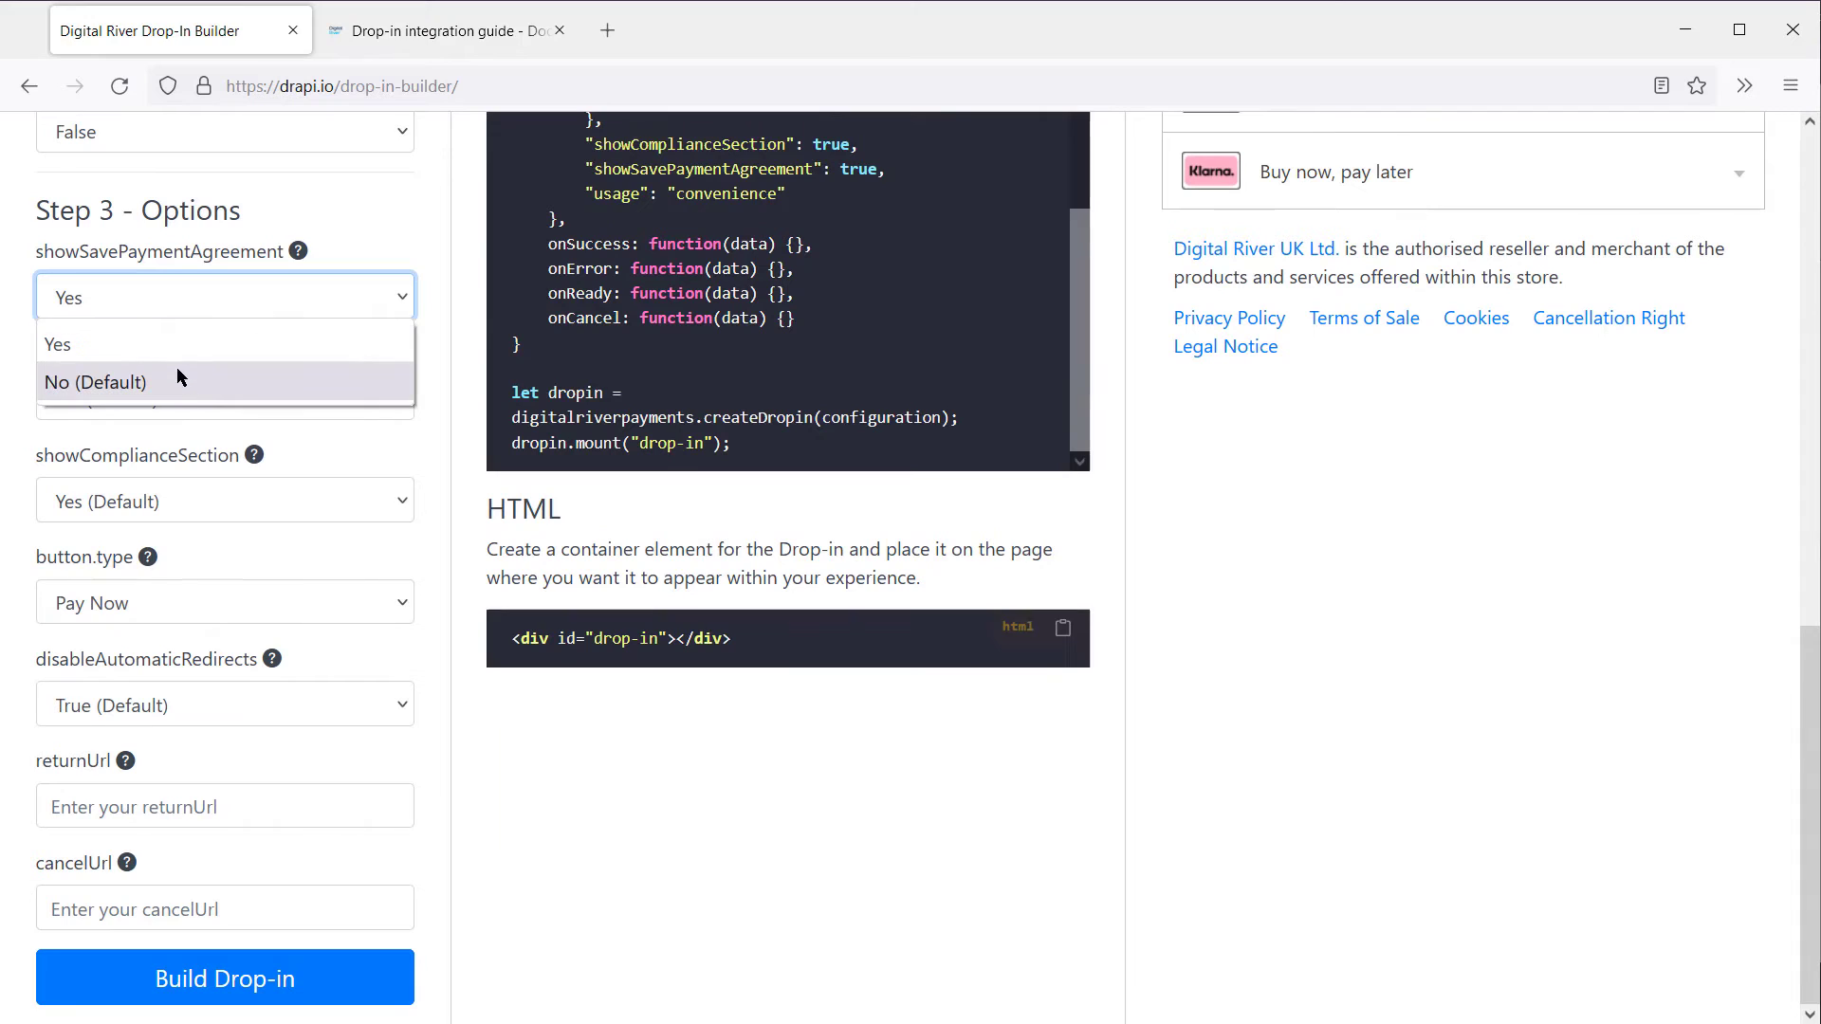
{"action": "left_click", "coordinate": [179, 380]}
{"action": "left_click", "coordinate": [203, 598]}
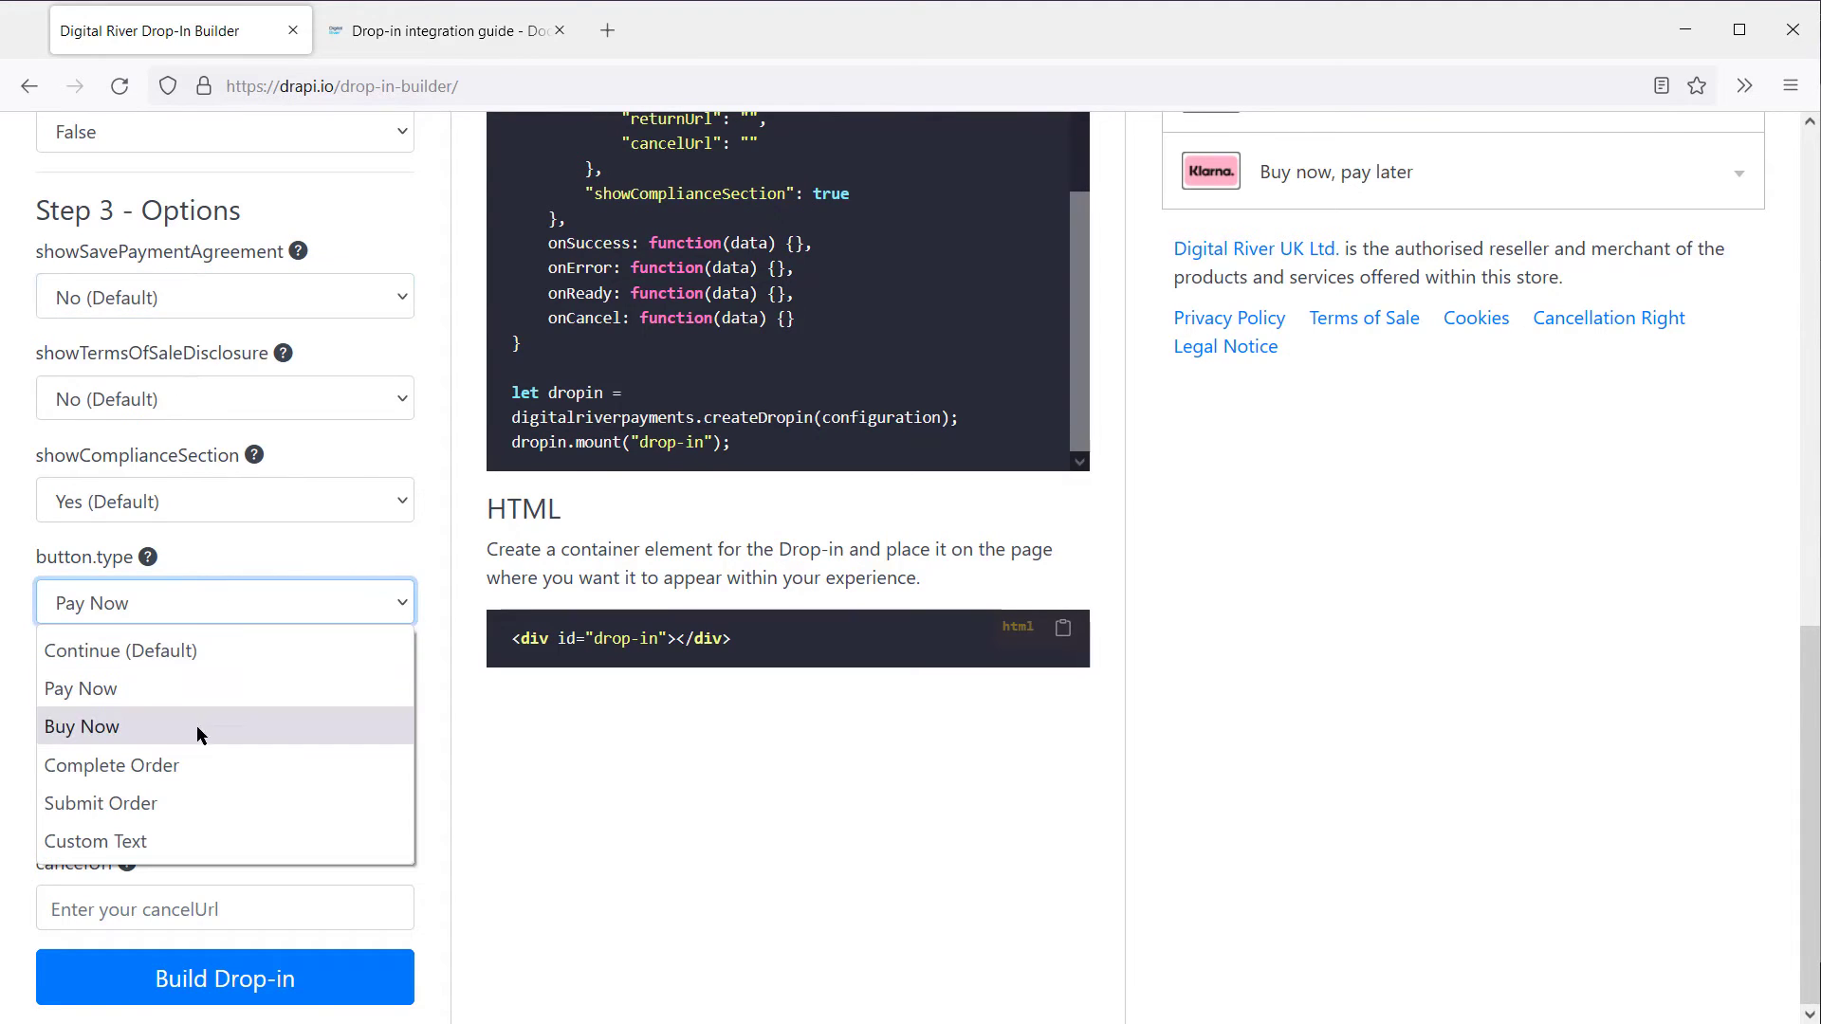
{"action": "left_click", "coordinate": [167, 806]}
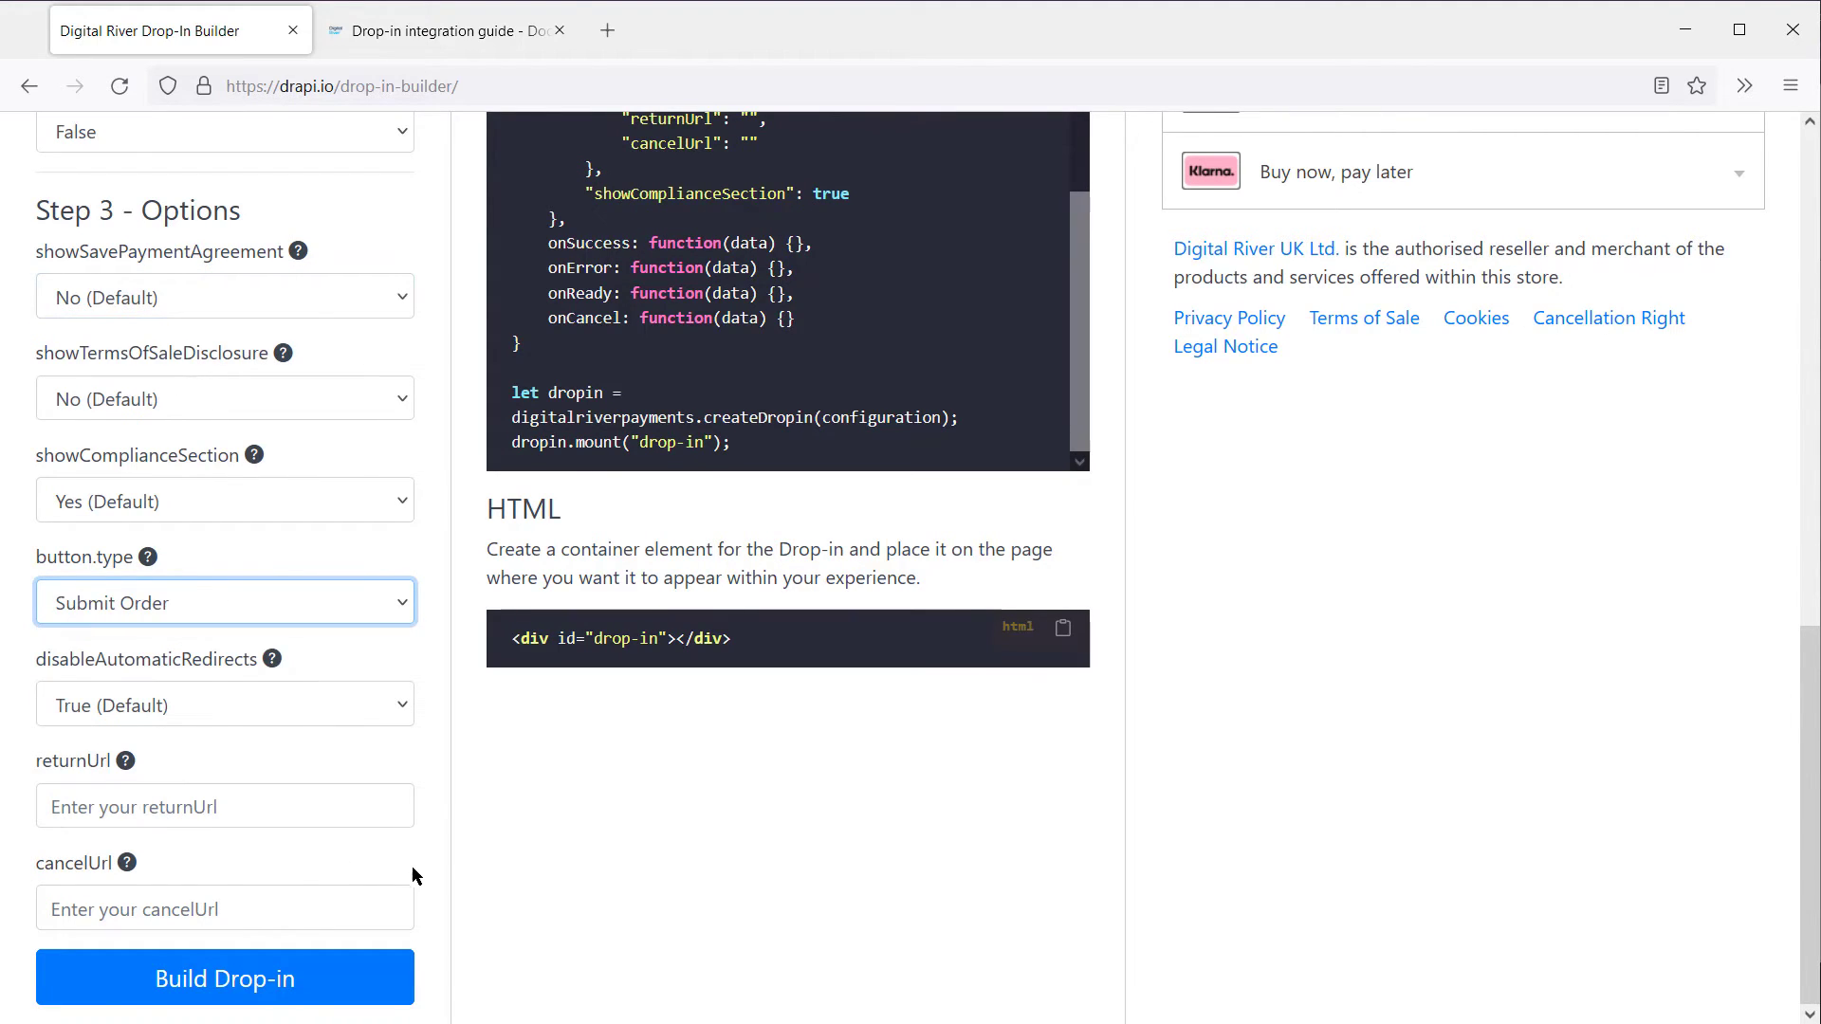
{"action": "left_click", "coordinate": [242, 976]}
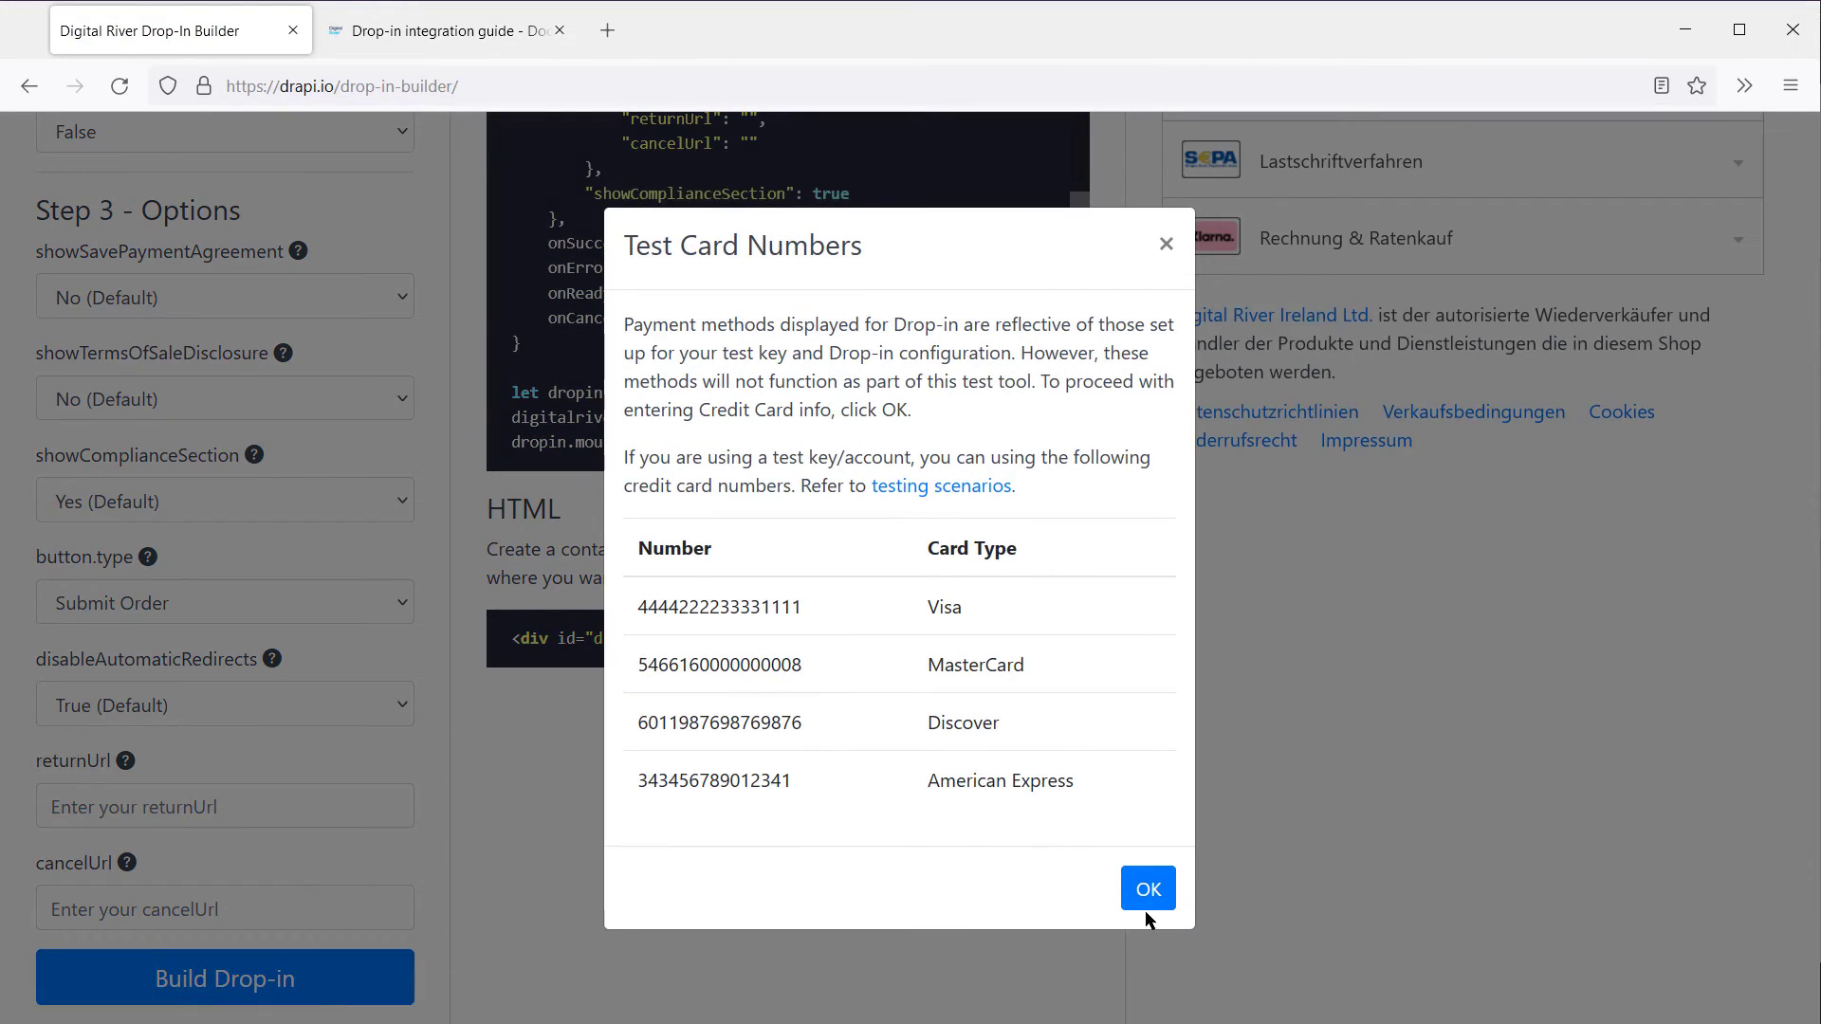
Pay with the test MasterCard, expiry 12/33 and security code 123, and view the response.
{"action": "left_click", "coordinate": [1146, 906]}
{"action": "scroll", "coordinate": [1504, 793], "scroll_direction": "up", "scroll_amount": 10}
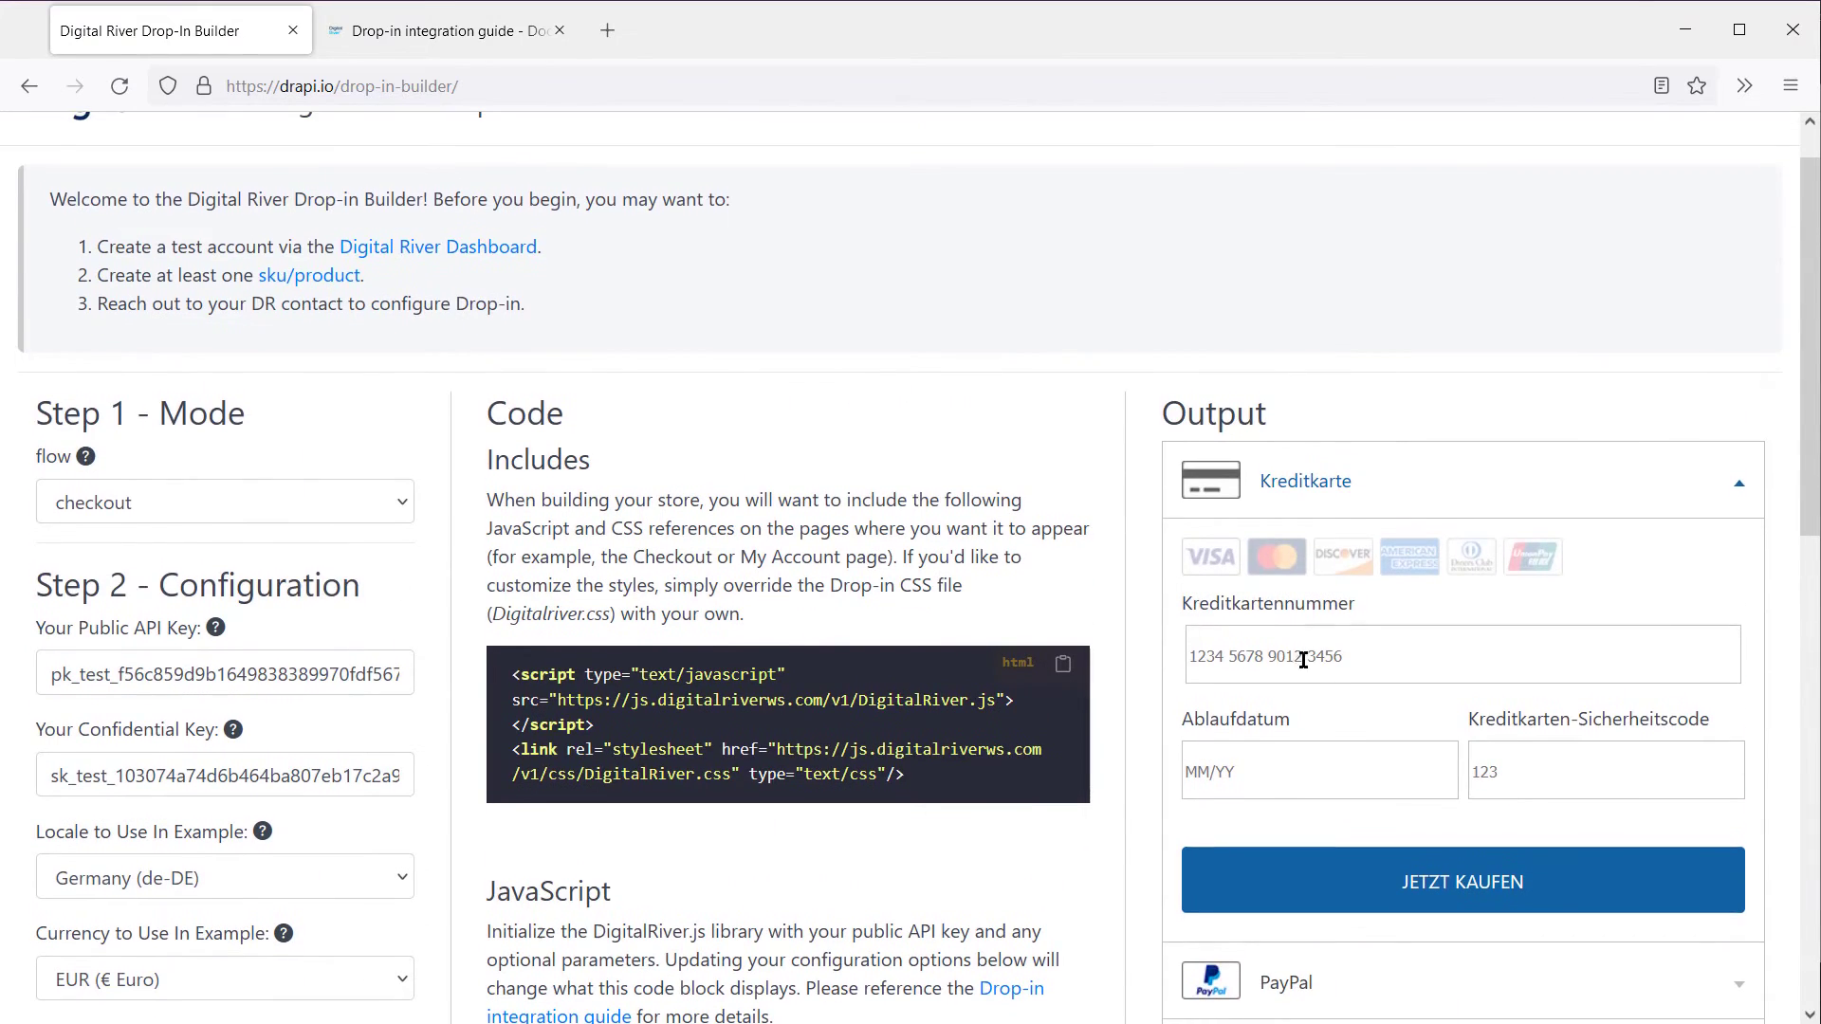
{"action": "scroll", "coordinate": [1112, 612], "scroll_direction": "down", "scroll_amount": 4}
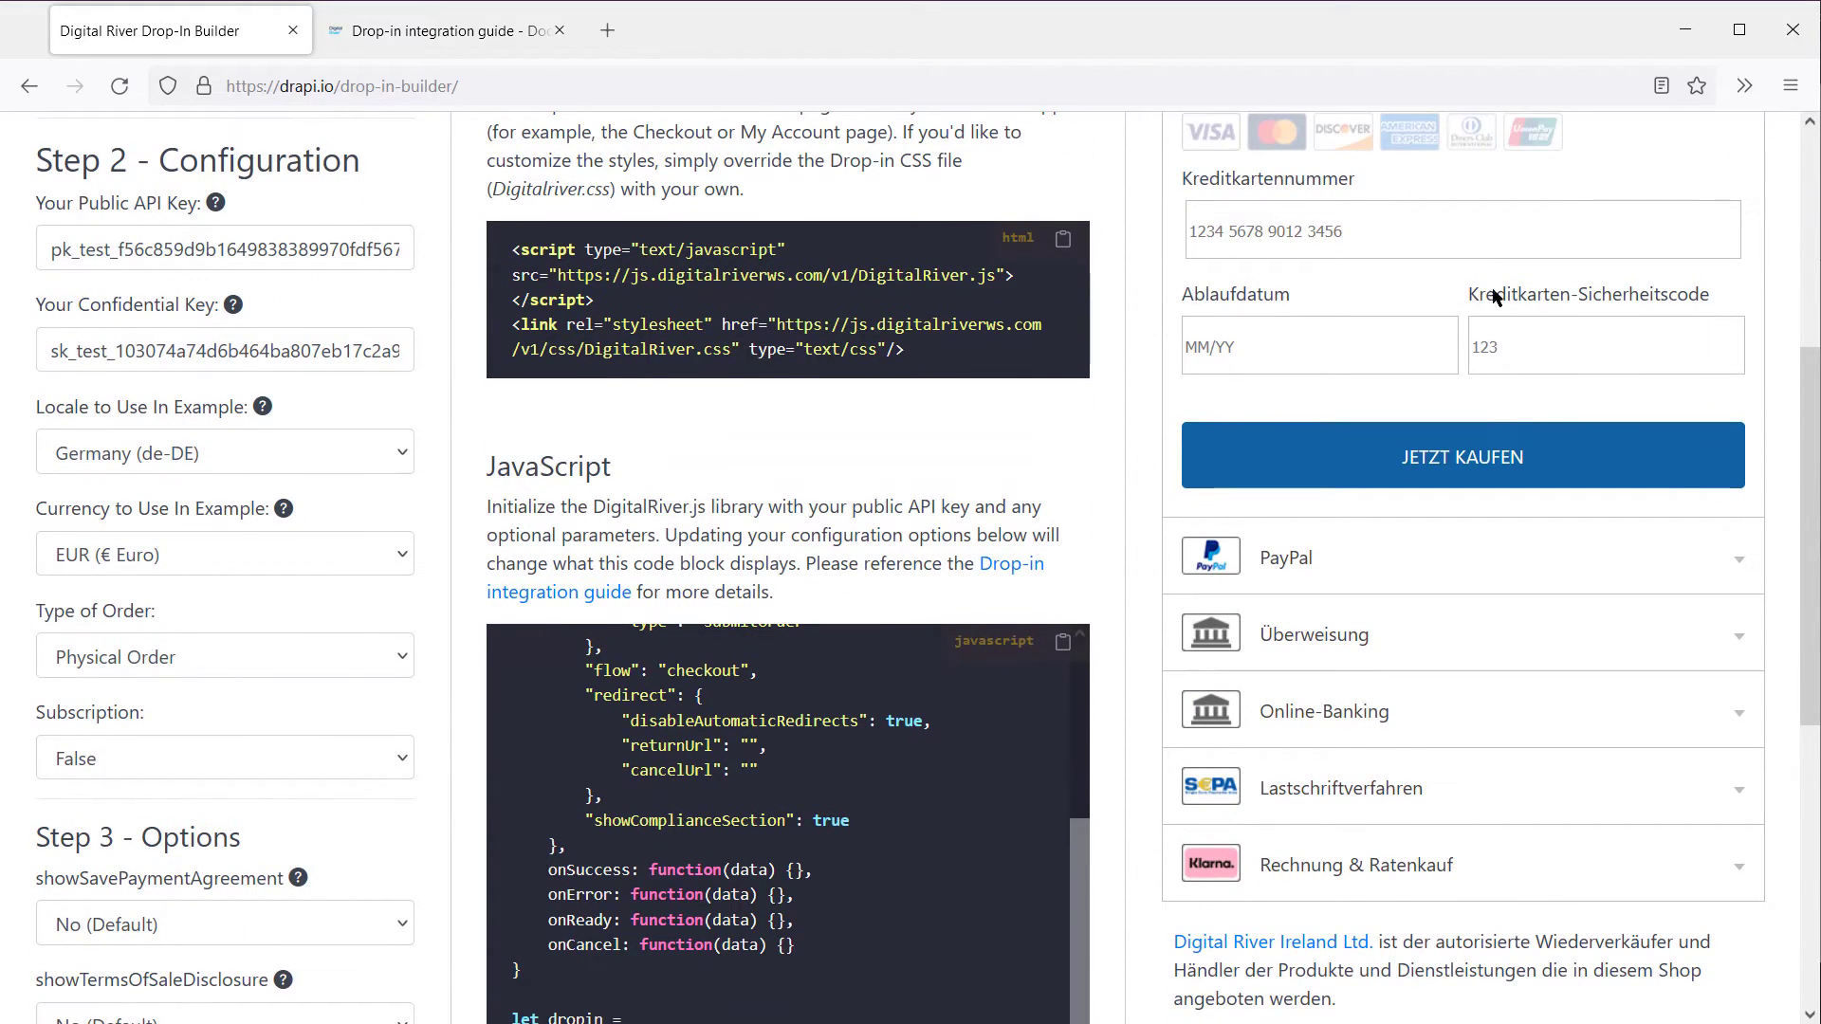
{"action": "scroll", "coordinate": [1477, 418], "scroll_direction": "up", "scroll_amount": 2}
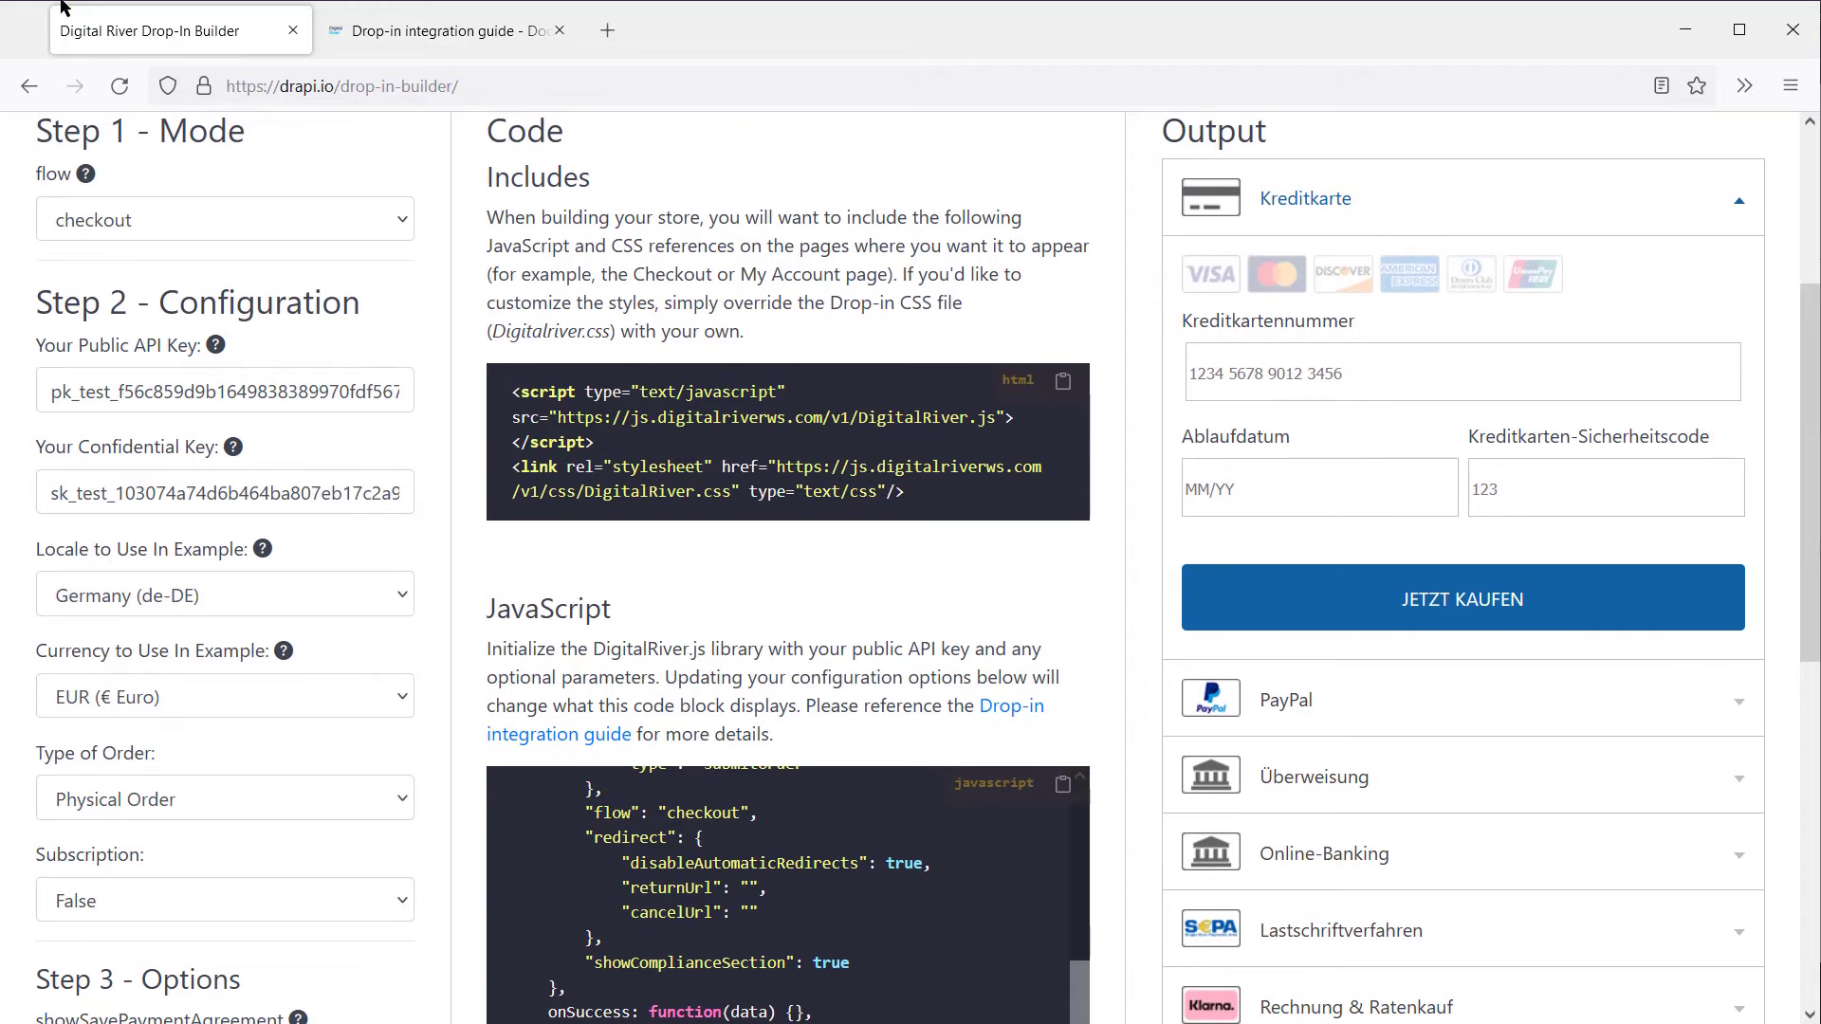
{"action": "key", "text": "ctrl+v"}
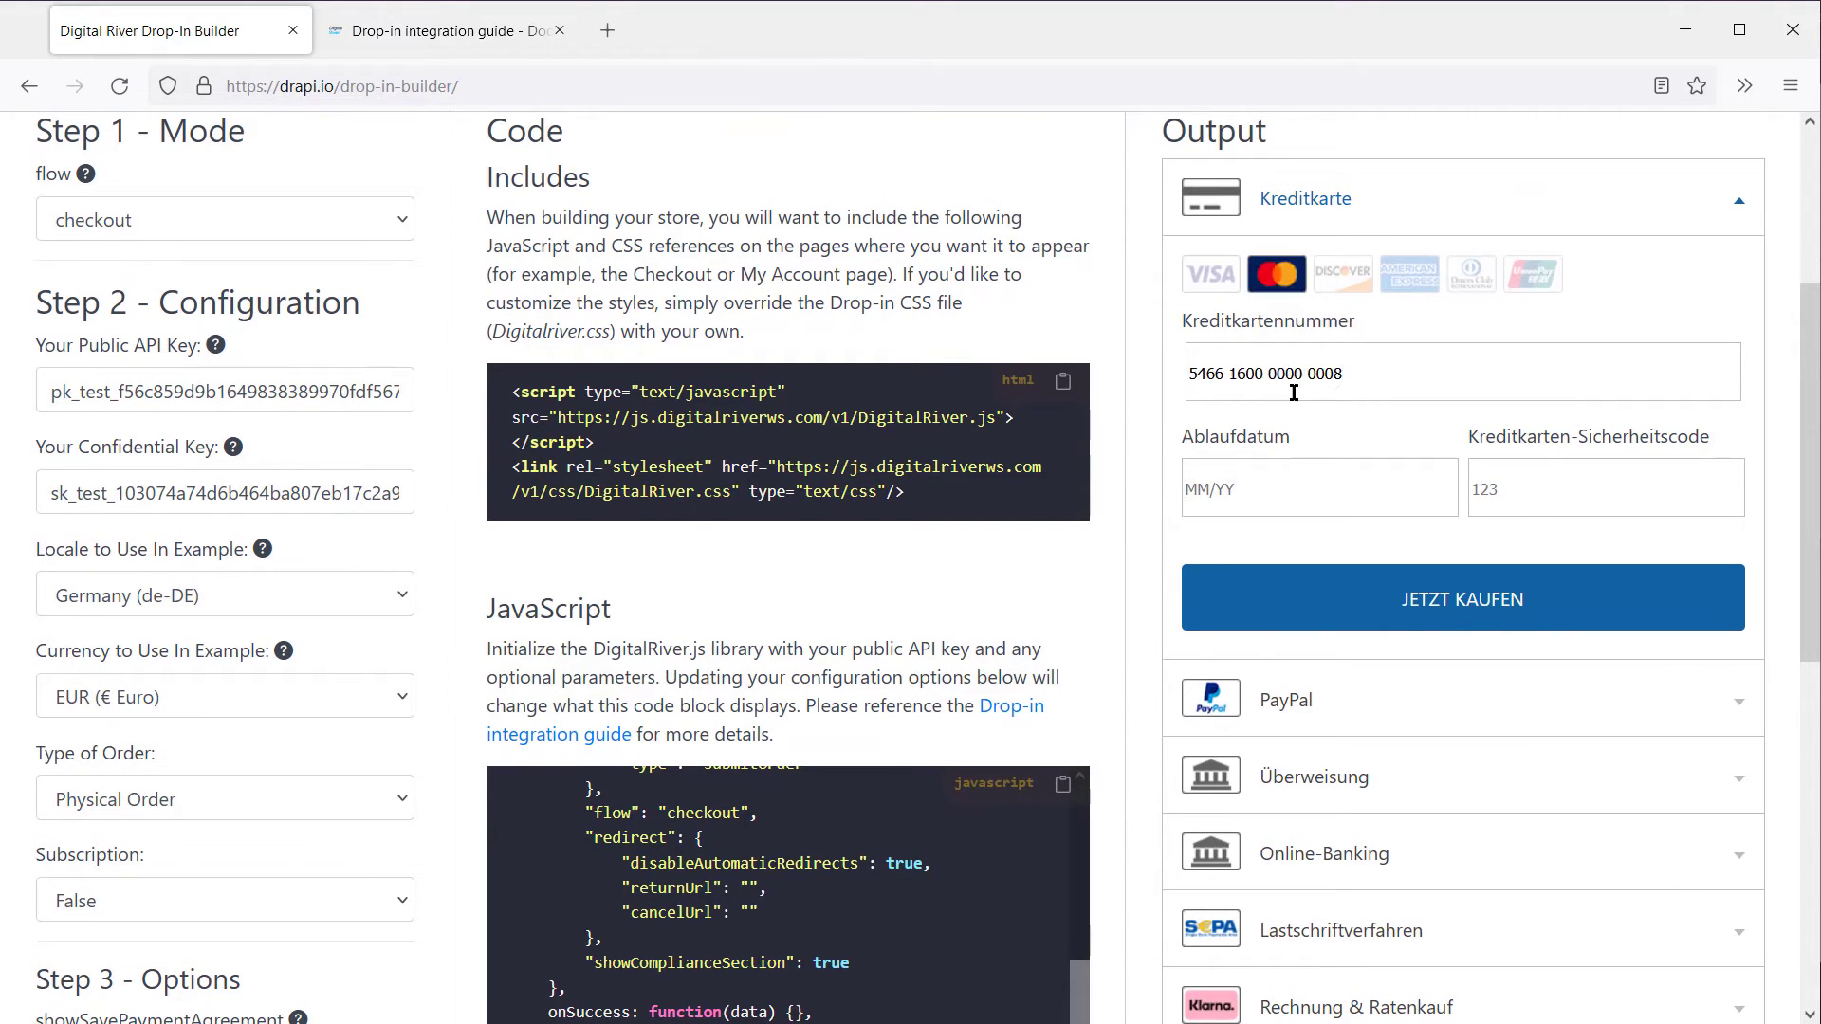
{"action": "left_click", "coordinate": [1332, 494]}
{"action": "type", "text": "12/33"}
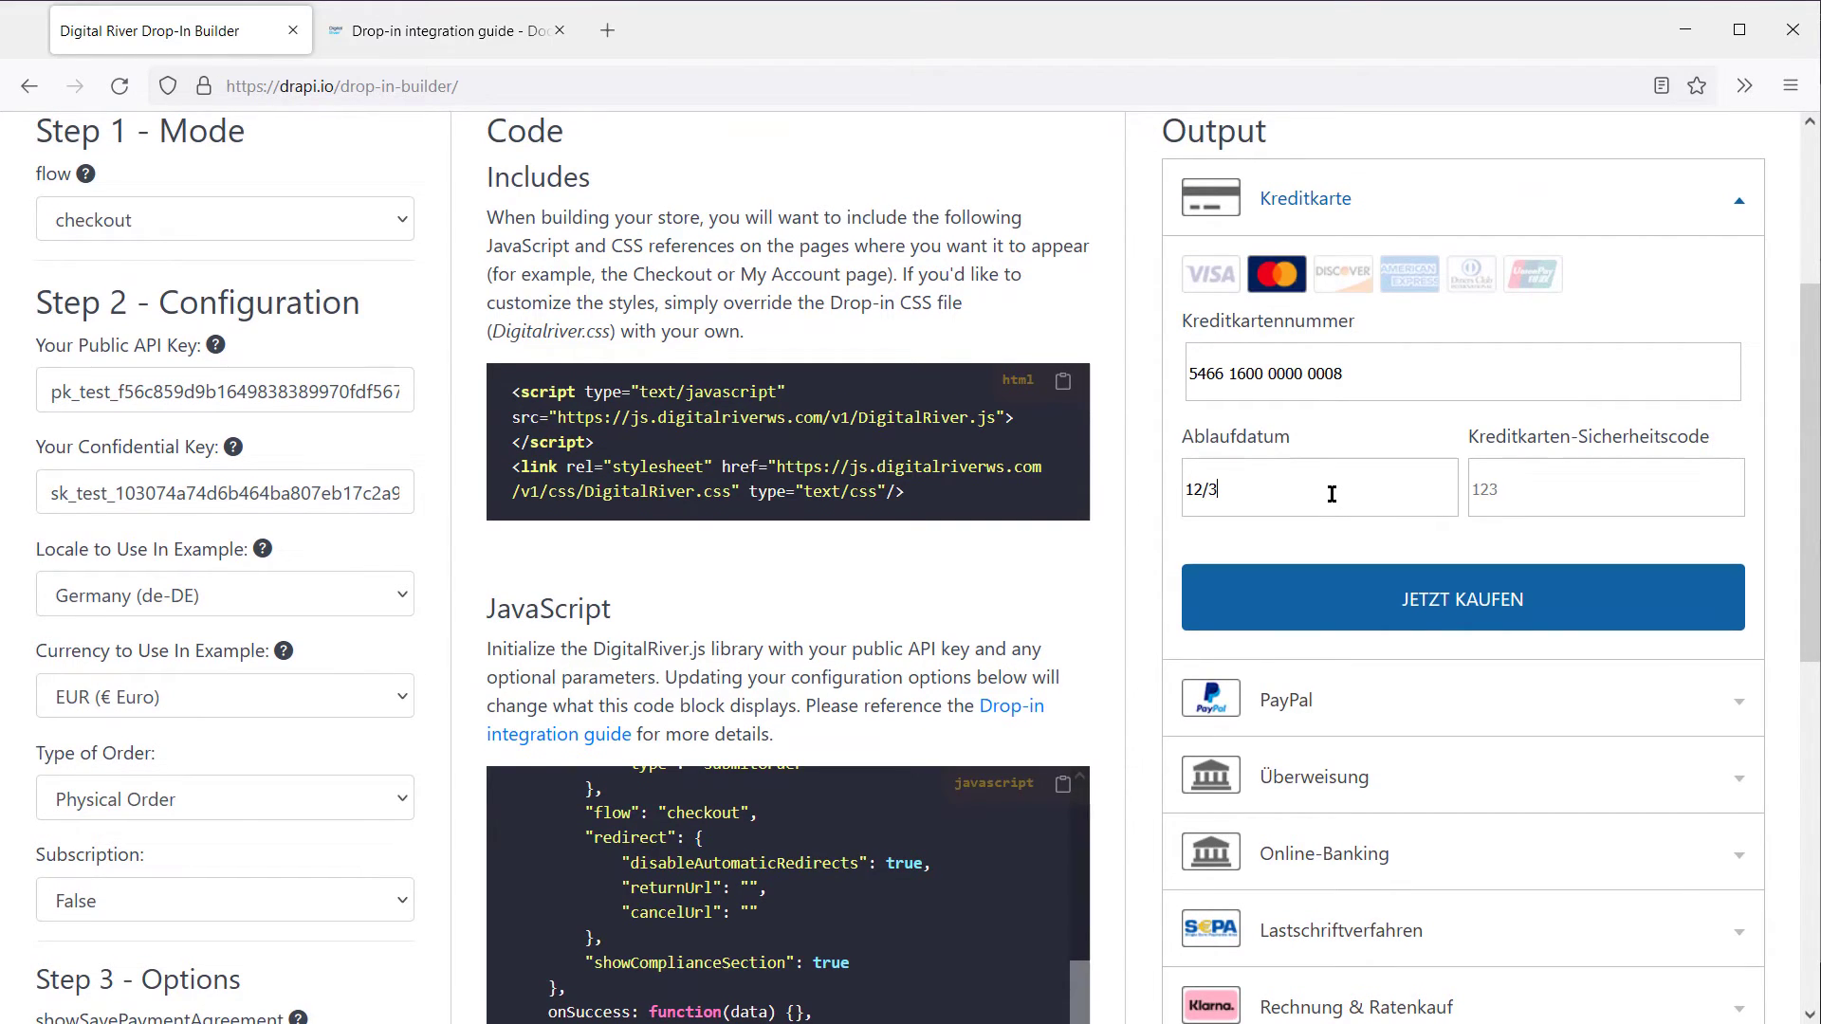
{"action": "type", "text": "123"}
{"action": "left_click", "coordinate": [1492, 600]}
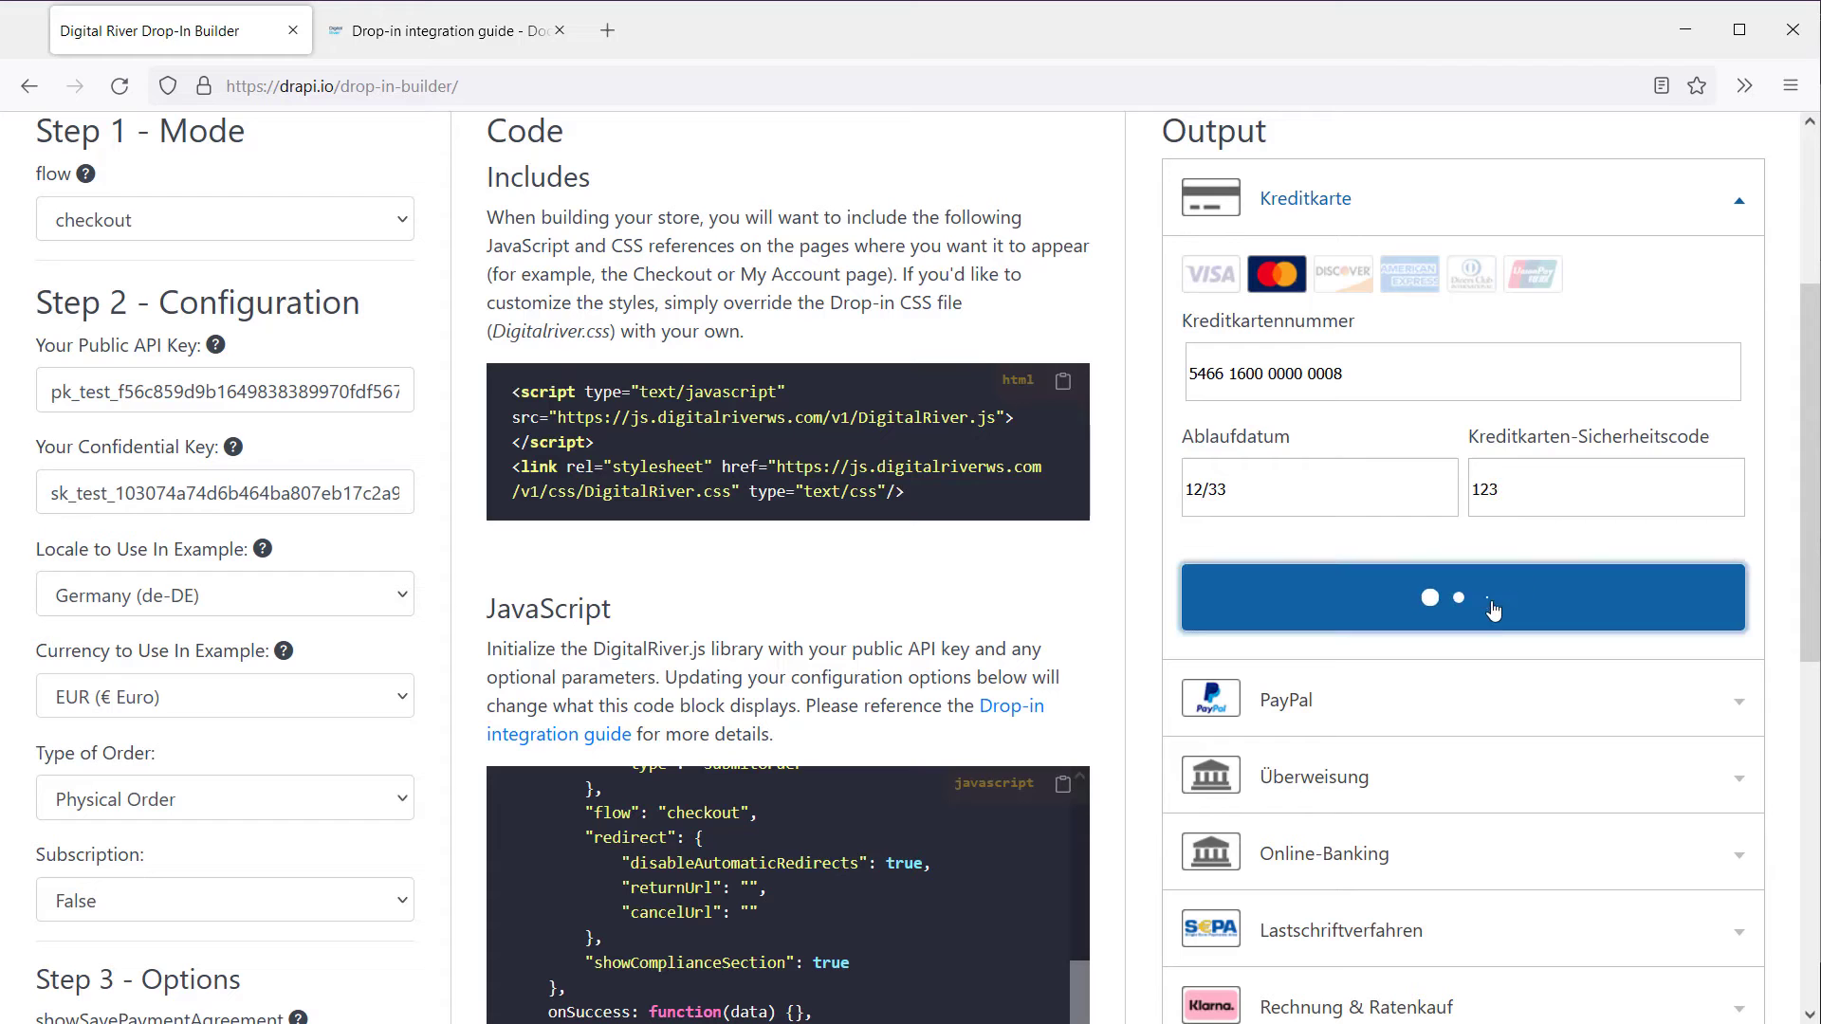
{"action": "scroll", "coordinate": [1107, 742], "scroll_direction": "down", "scroll_amount": 9}
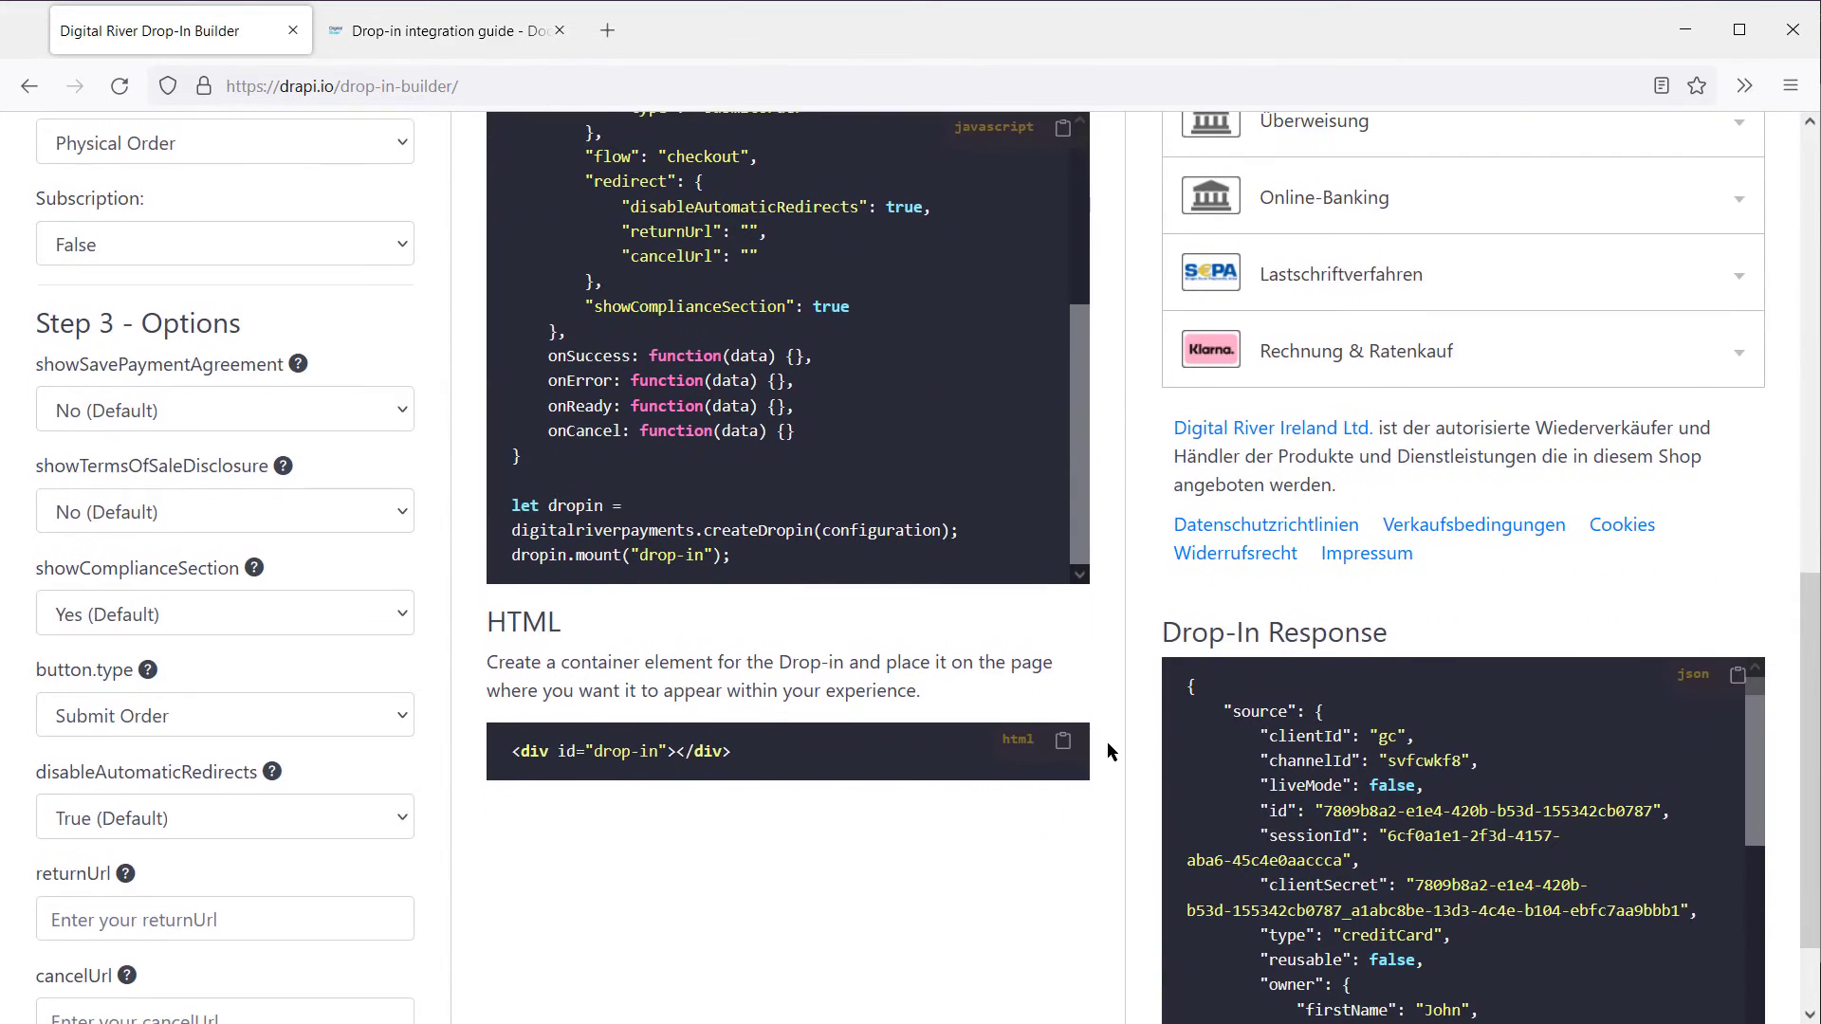
{"action": "scroll", "coordinate": [1070, 654], "scroll_direction": "up", "scroll_amount": 1}
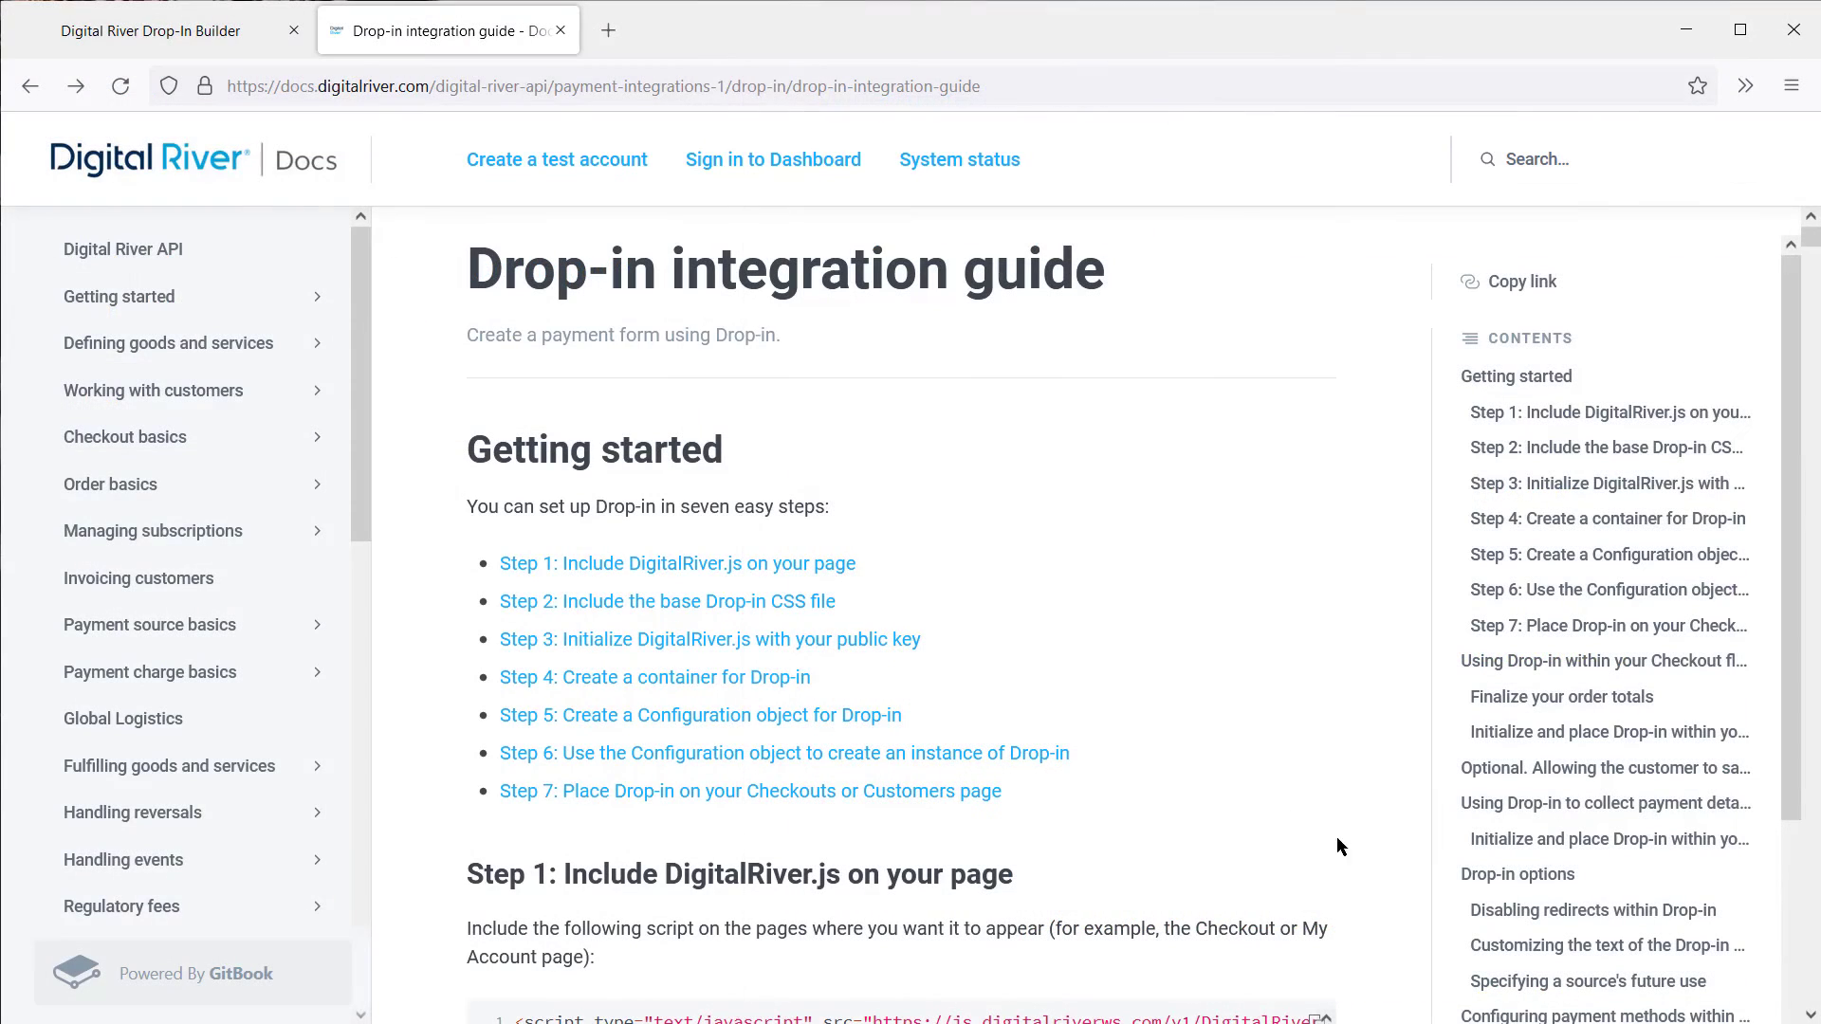
Jump to the Drop-in options section and scroll down to showSavePaymentAgreement.
{"action": "left_click", "coordinate": [1515, 875]}
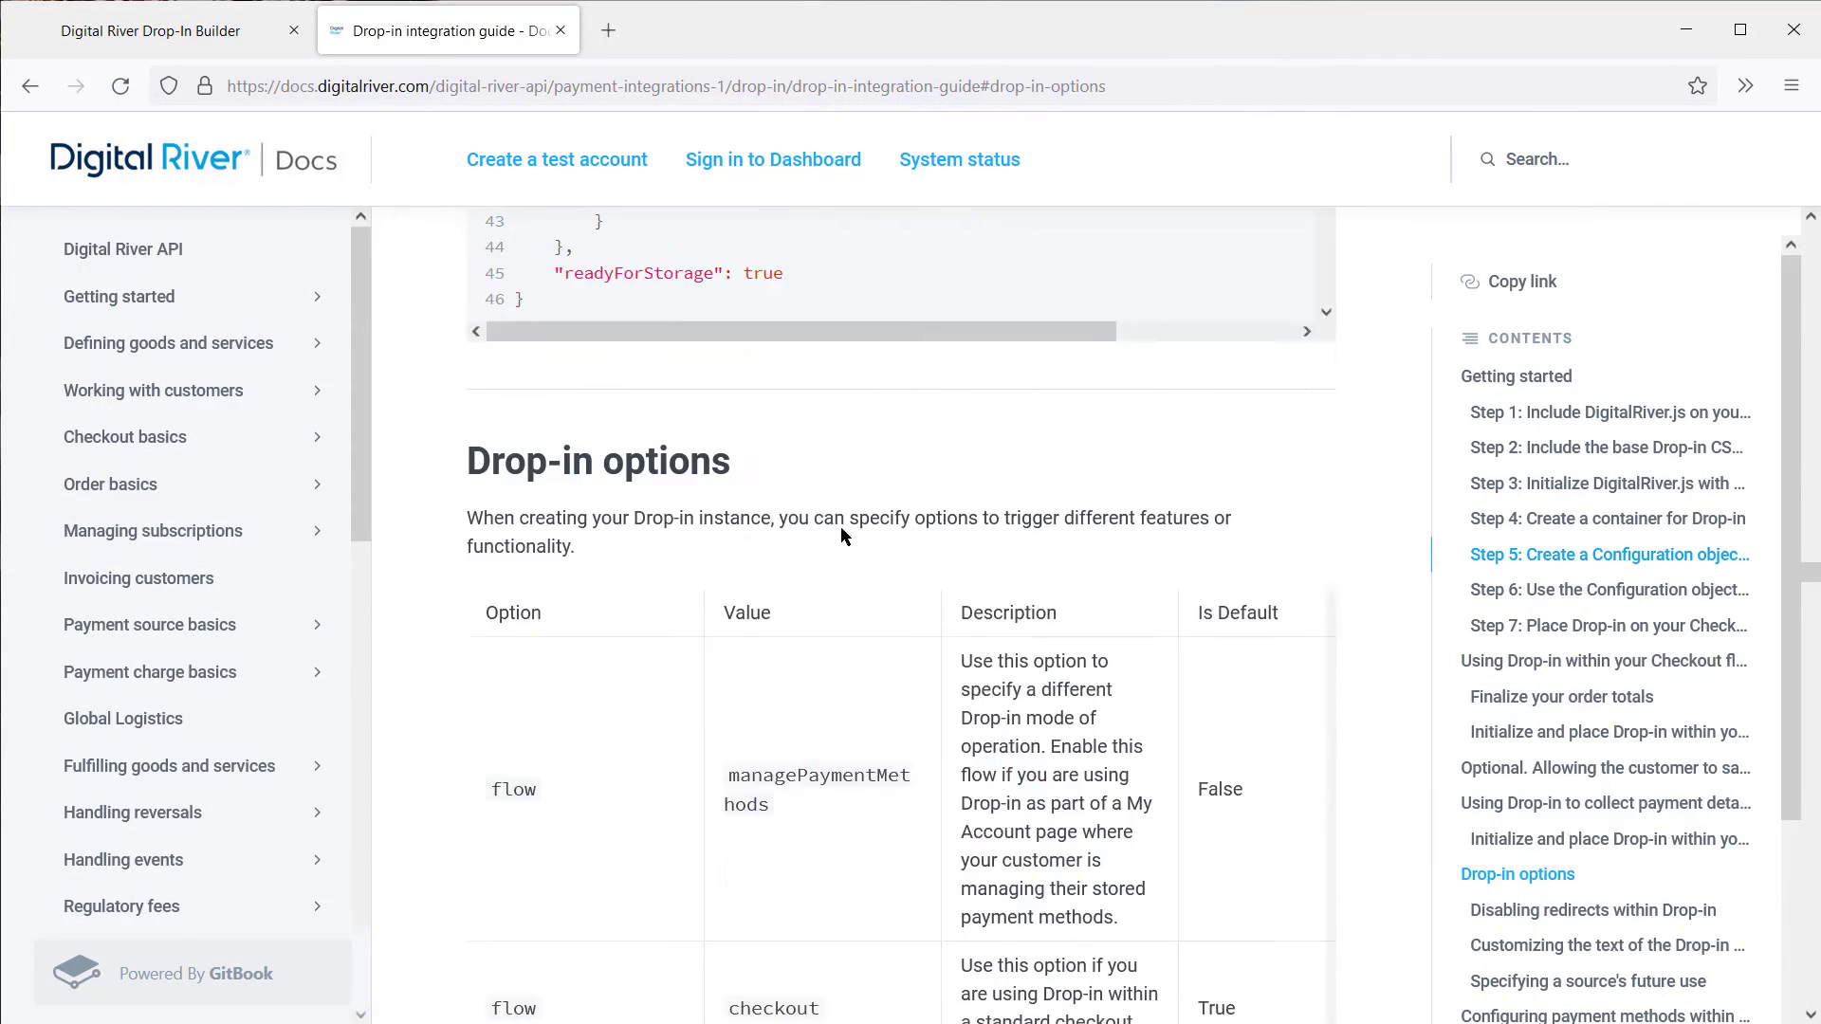
{"action": "scroll", "coordinate": [787, 651], "scroll_direction": "down", "scroll_amount": 7}
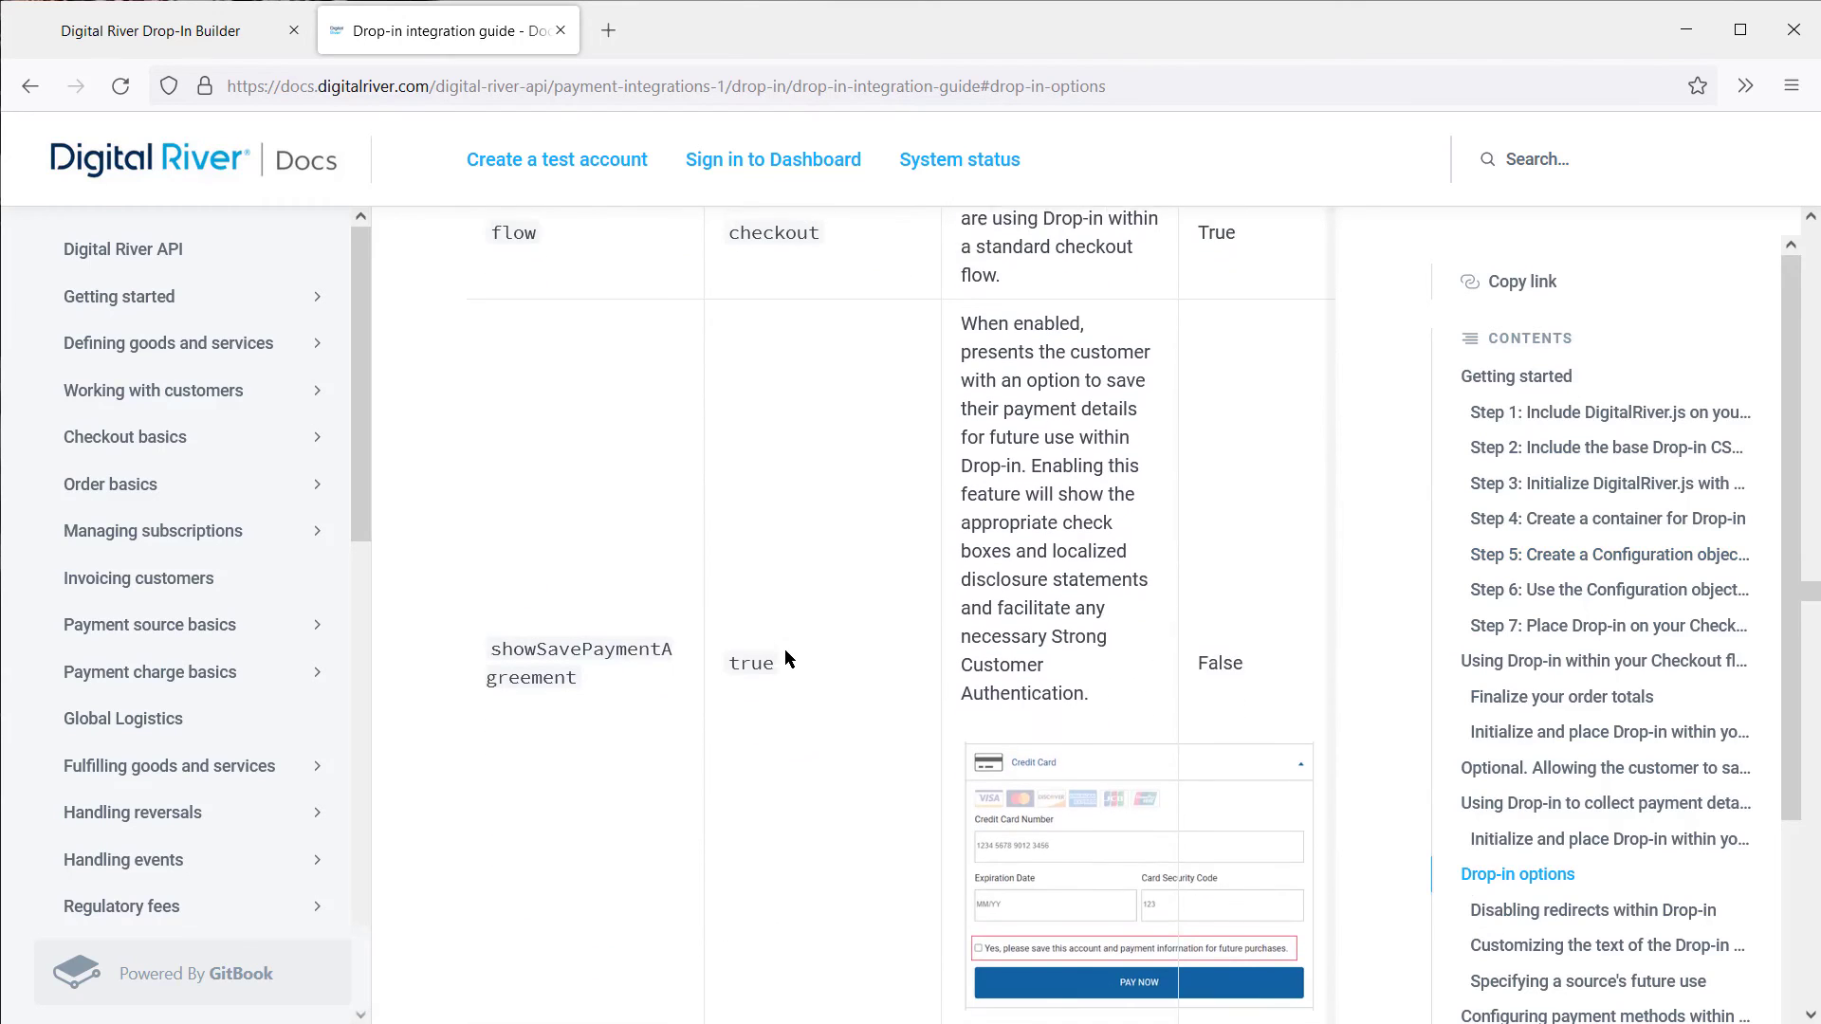